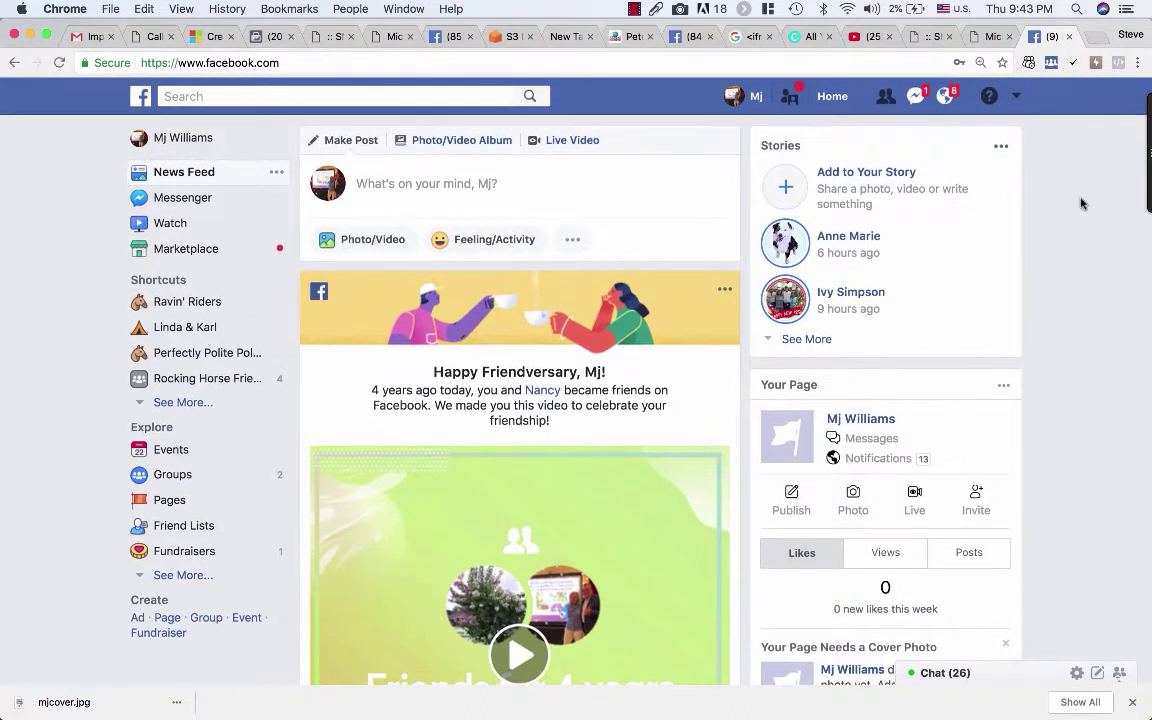
Step: Open your personal profile timeline from your name at the top of the left sidebar
left_click(205, 142)
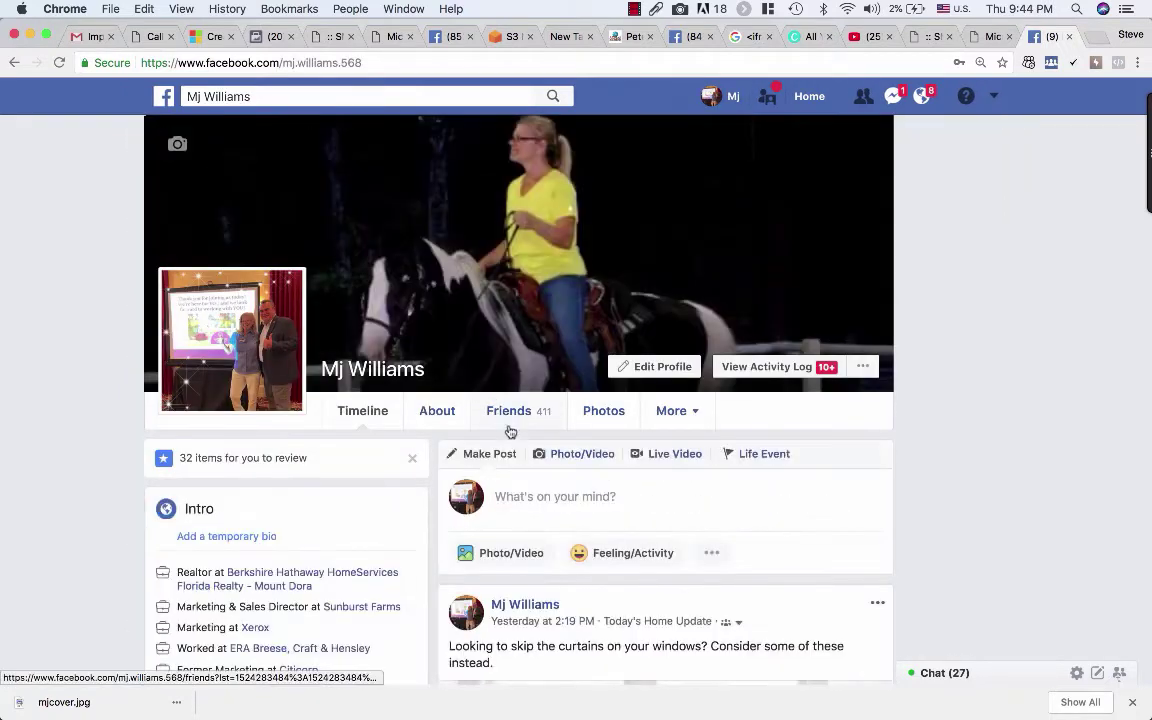
Step: In a new browser tab, load the profile-to-Page migration address from the 'busin' suggestion
left_click(1097, 40)
type("businesssuccesstraining.com")
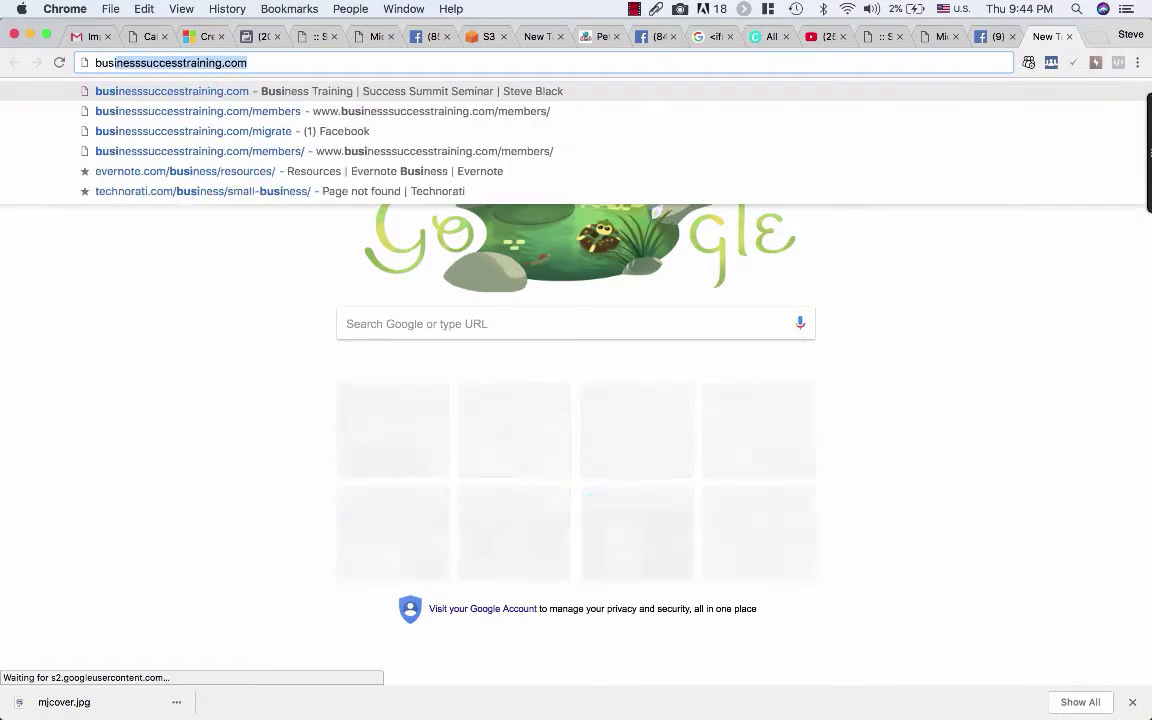
left_click(268, 130)
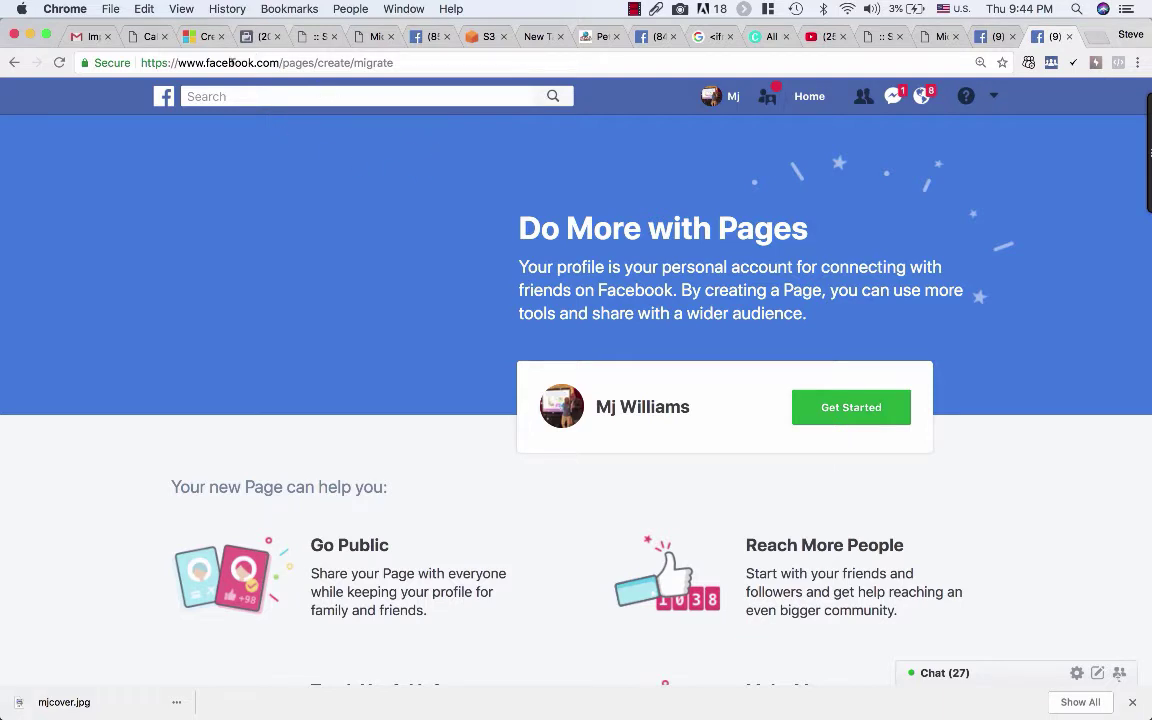
left_click_drag(391, 62, 152, 62)
Step: Start the conversion and choose Real Estate Agent and Real Estate as the Page categories
left_click(872, 406)
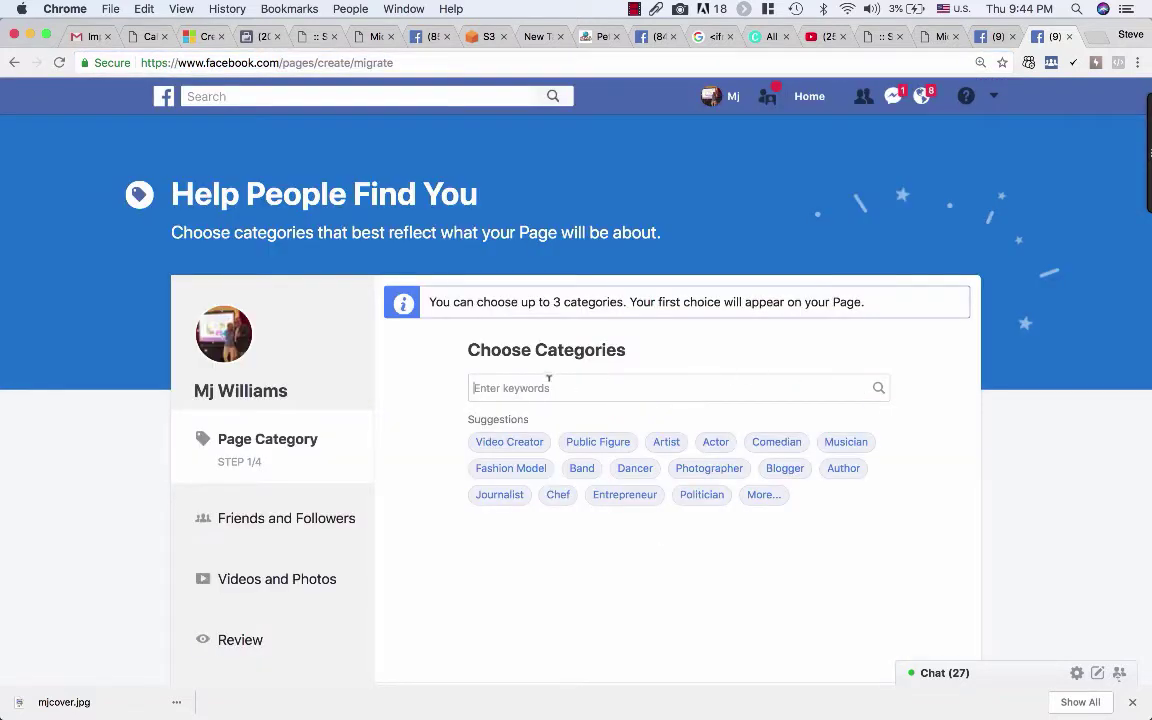
type("Real")
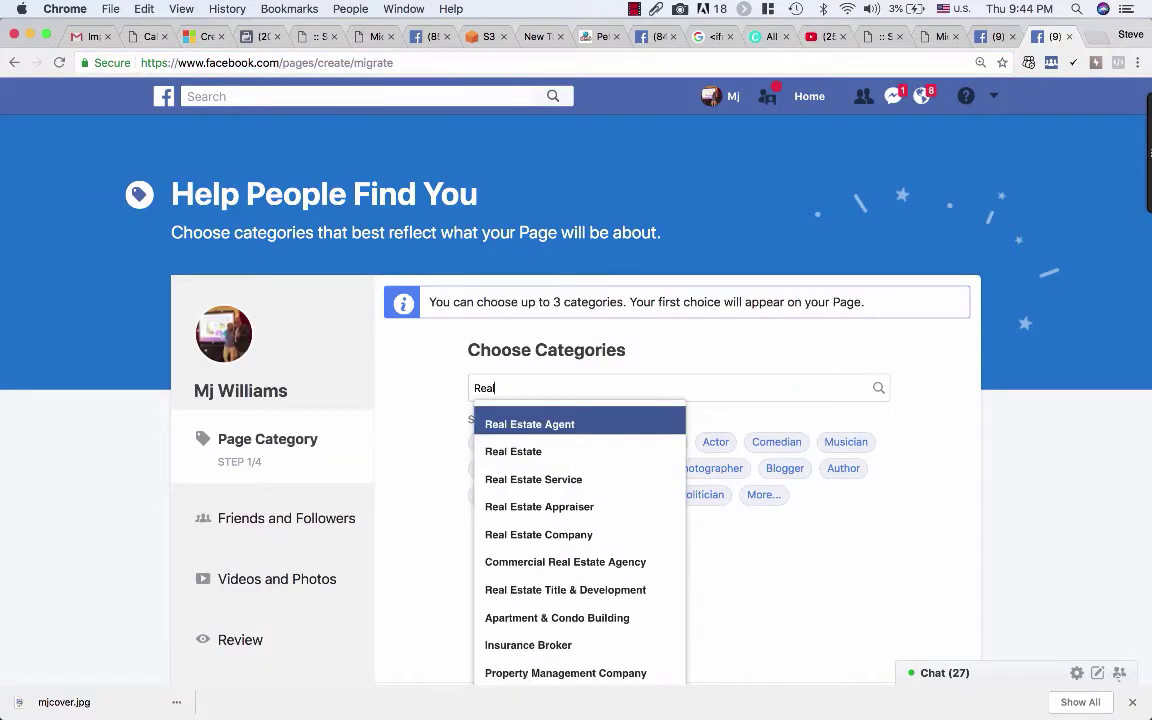
left_click(579, 421)
type("Real")
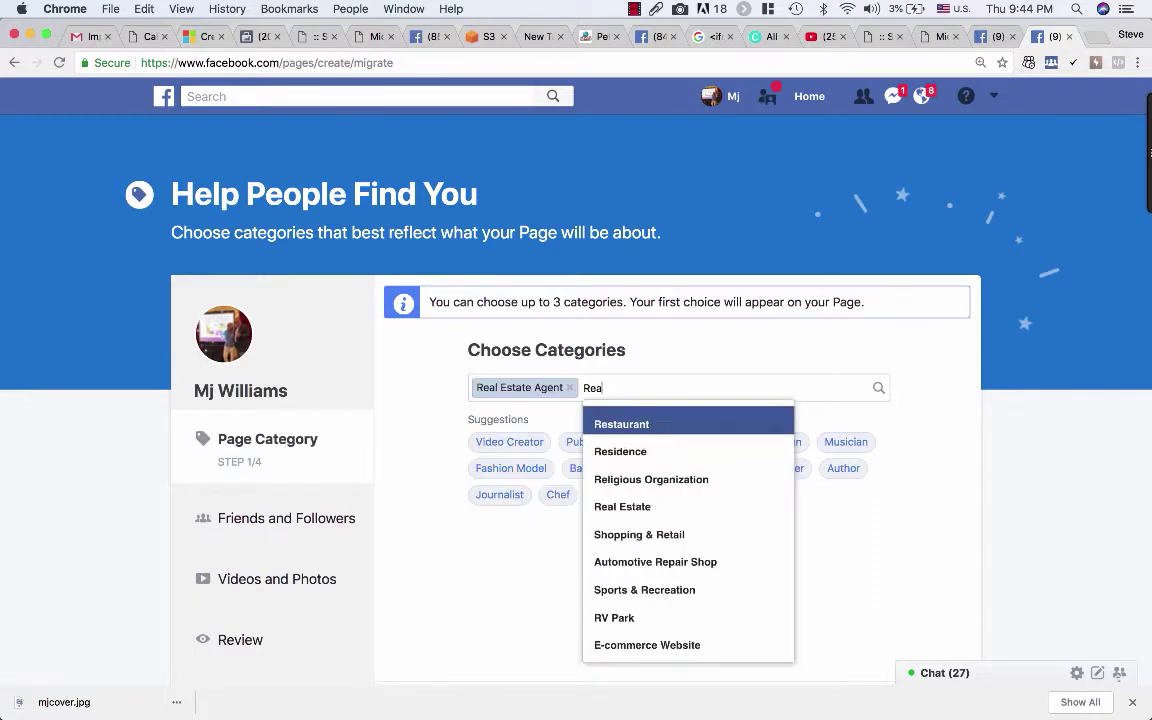
left_click(590, 427)
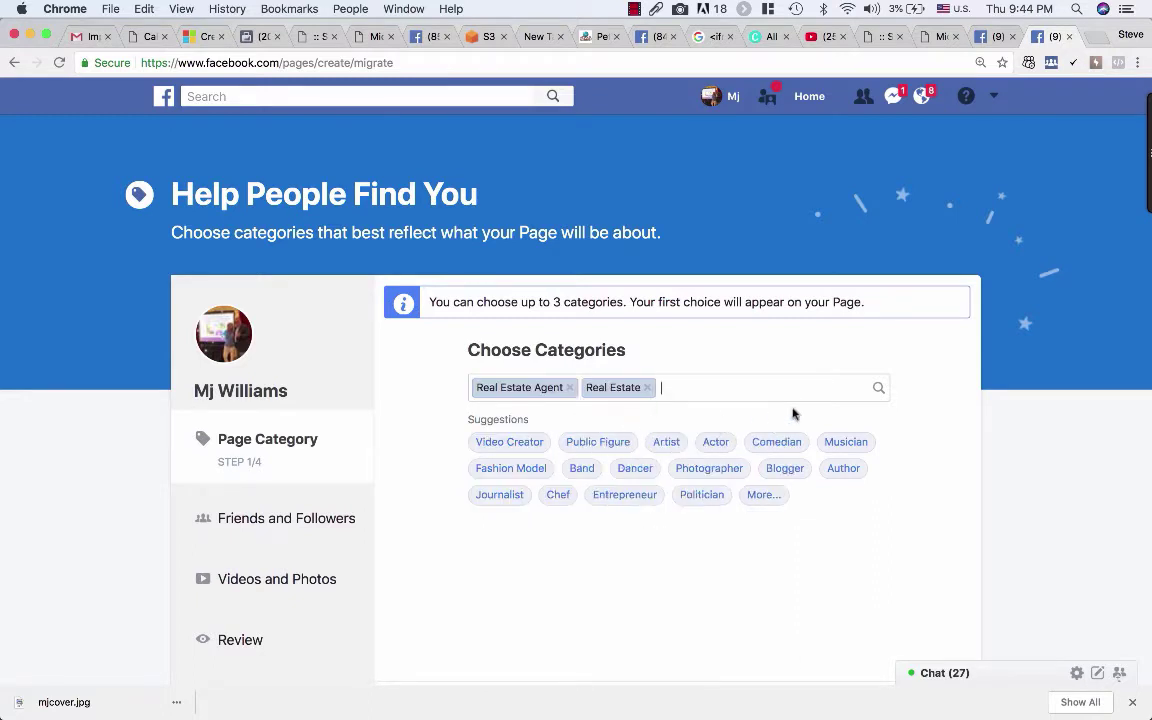
scroll(967, 422, "down", 2)
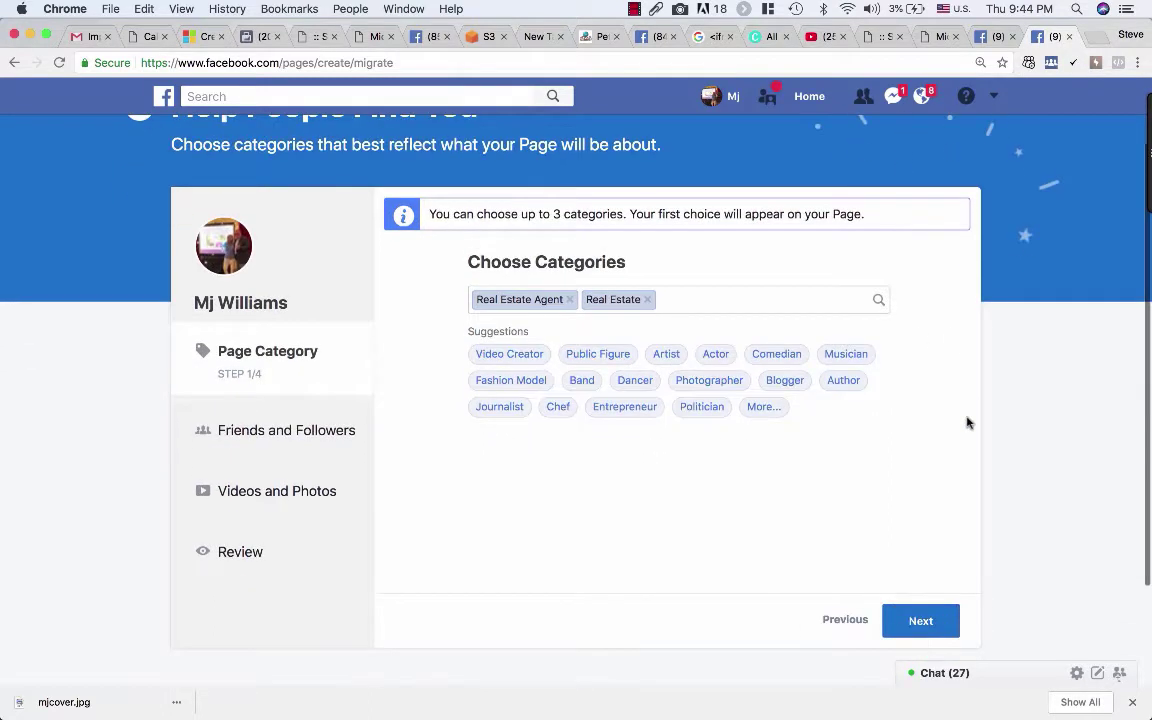
left_click(910, 620)
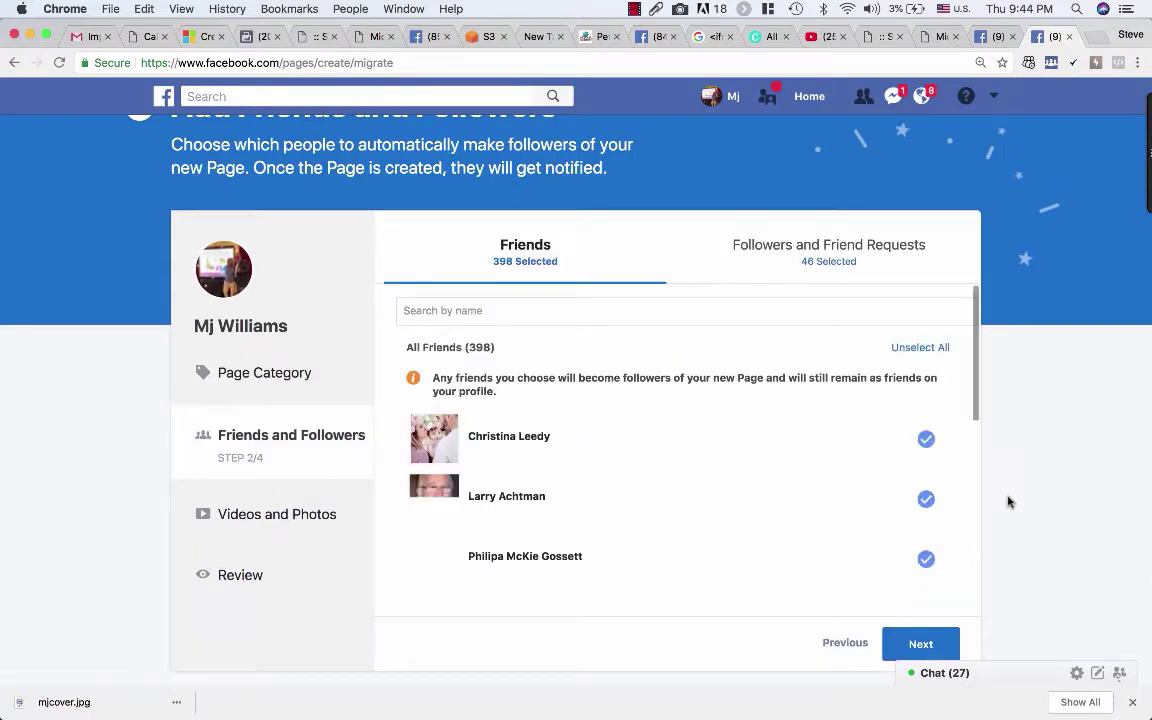
Step: Keep all 398 friends as followers, unchecking one friend and then checking them again
scroll(1005, 489, "down", 2)
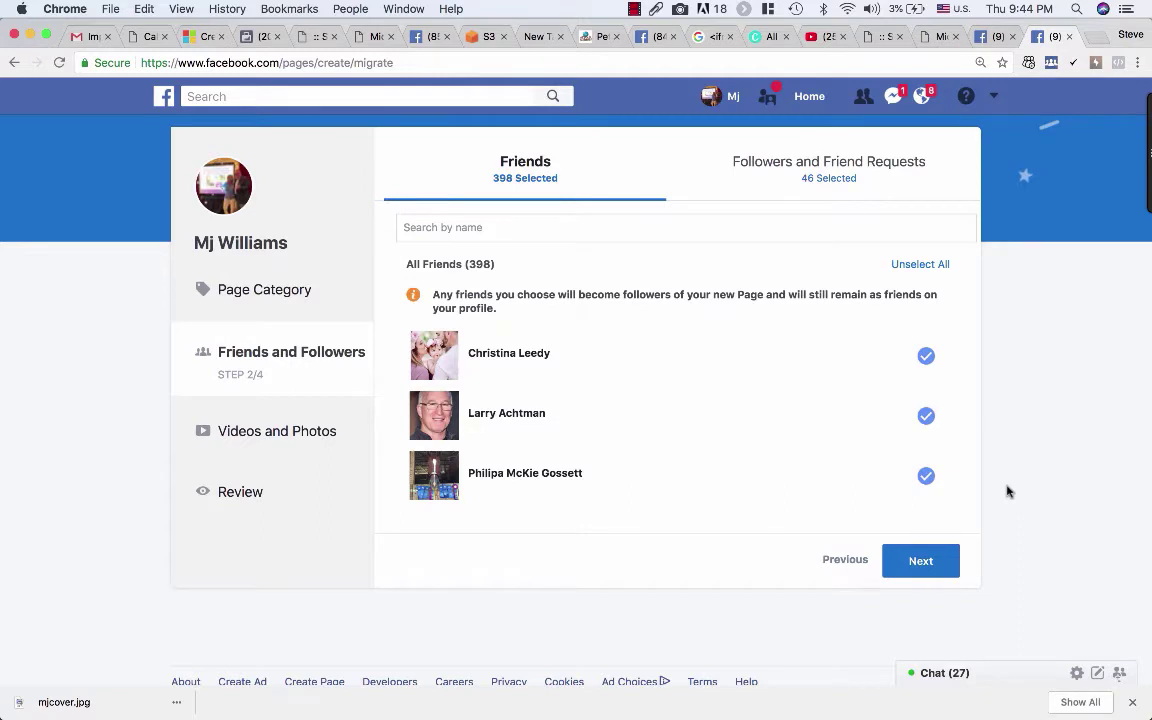
left_click_drag(507, 309, 438, 296)
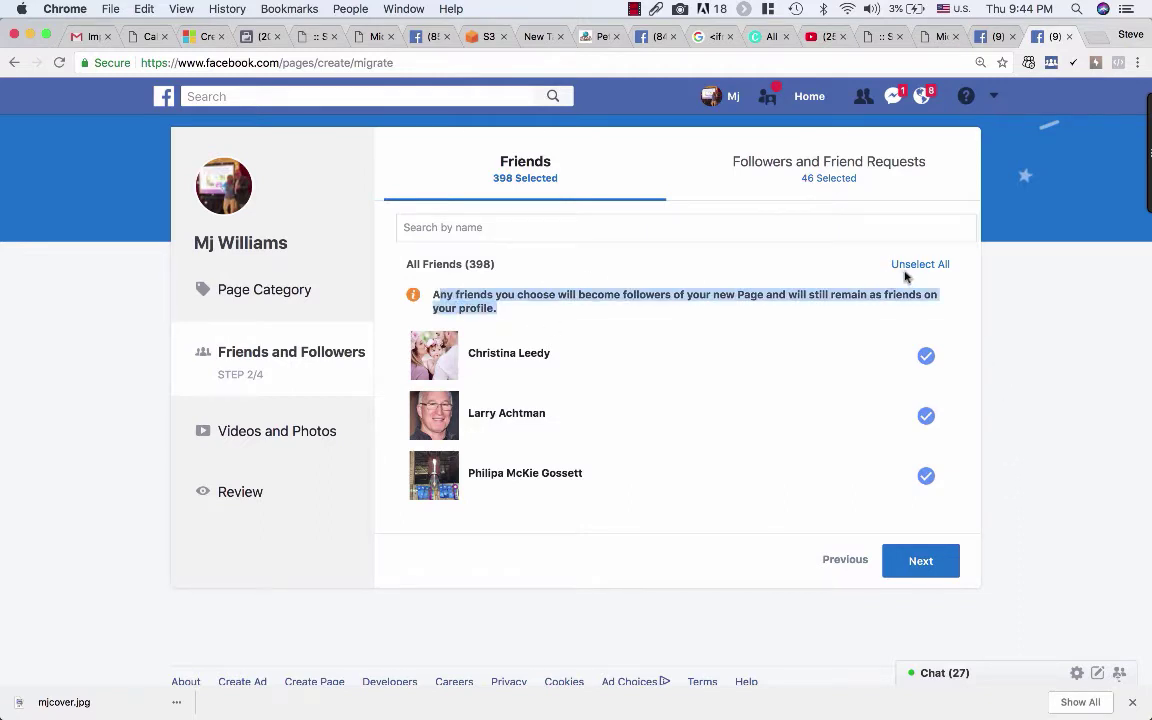
left_click(1004, 317)
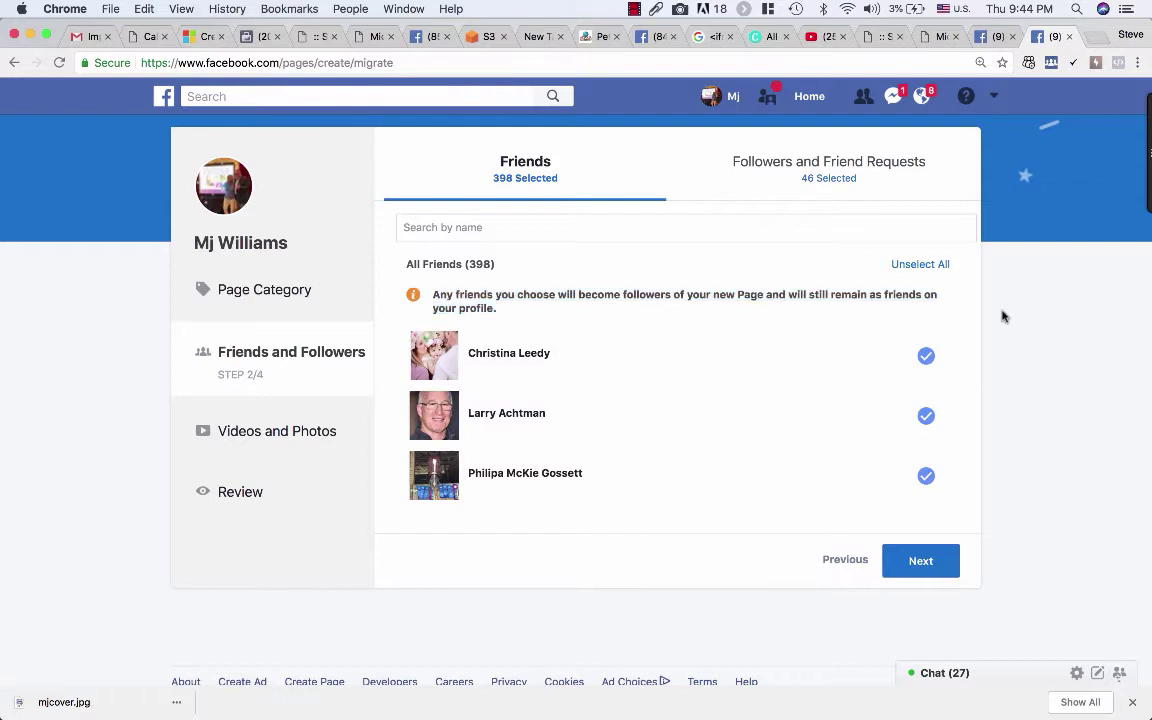
scroll(1004, 317, "down", 1)
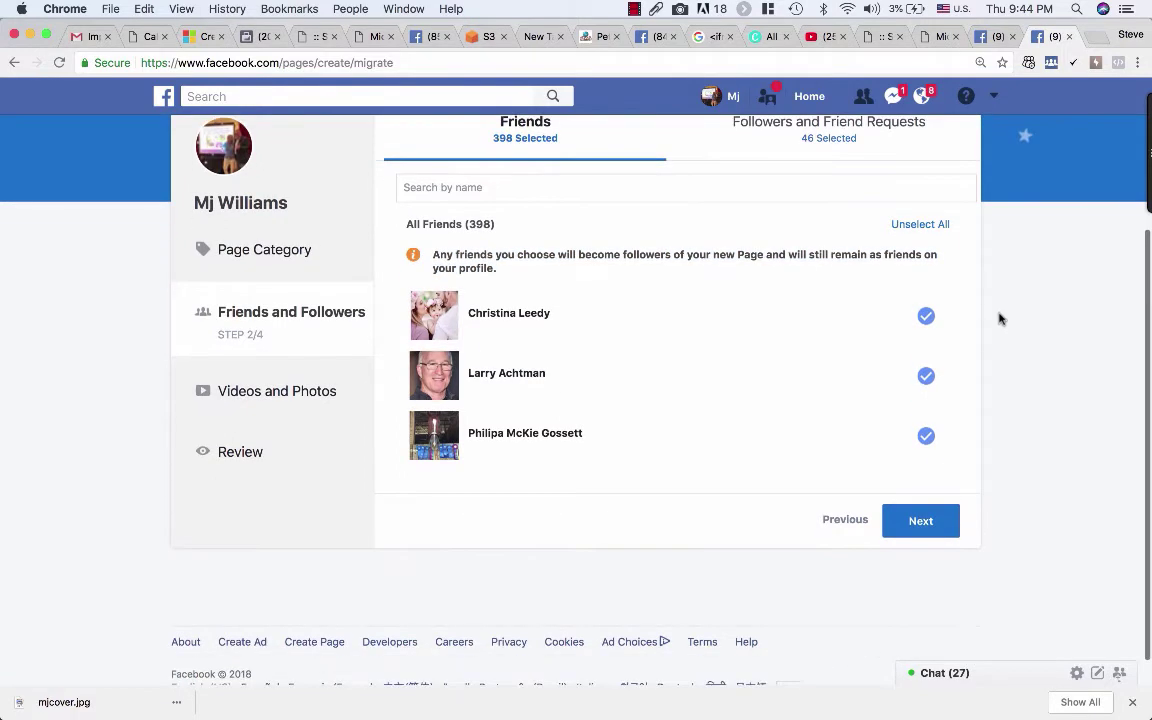
left_click(928, 376)
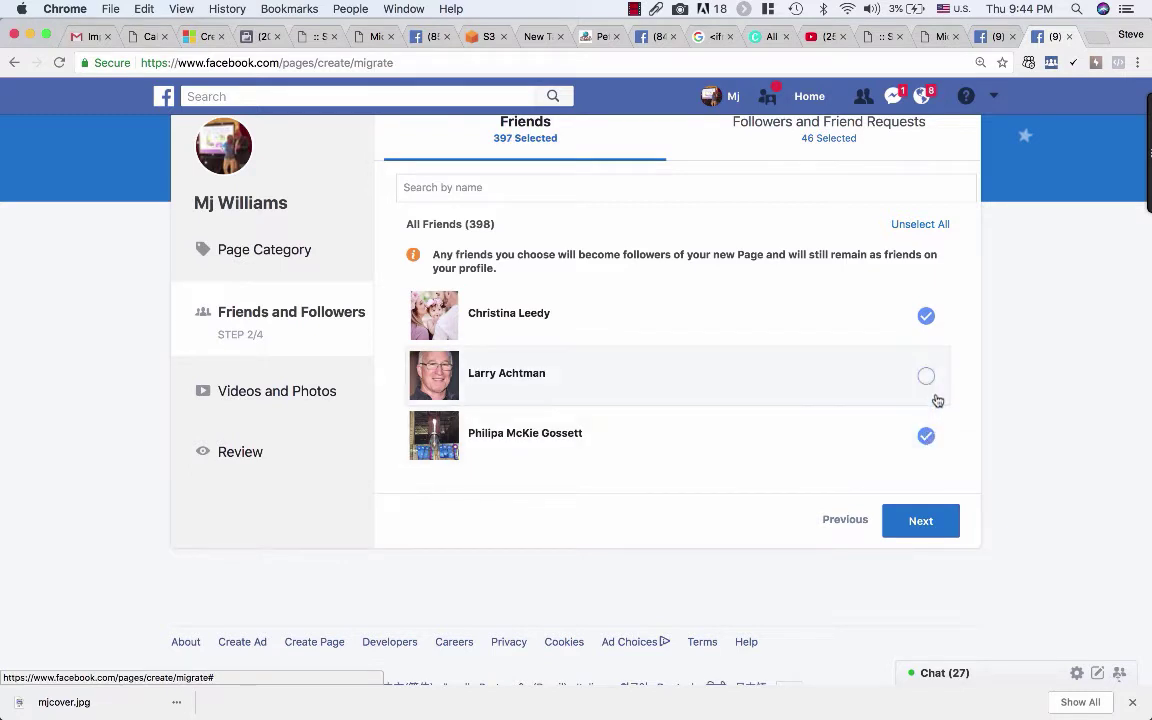
left_click(929, 384)
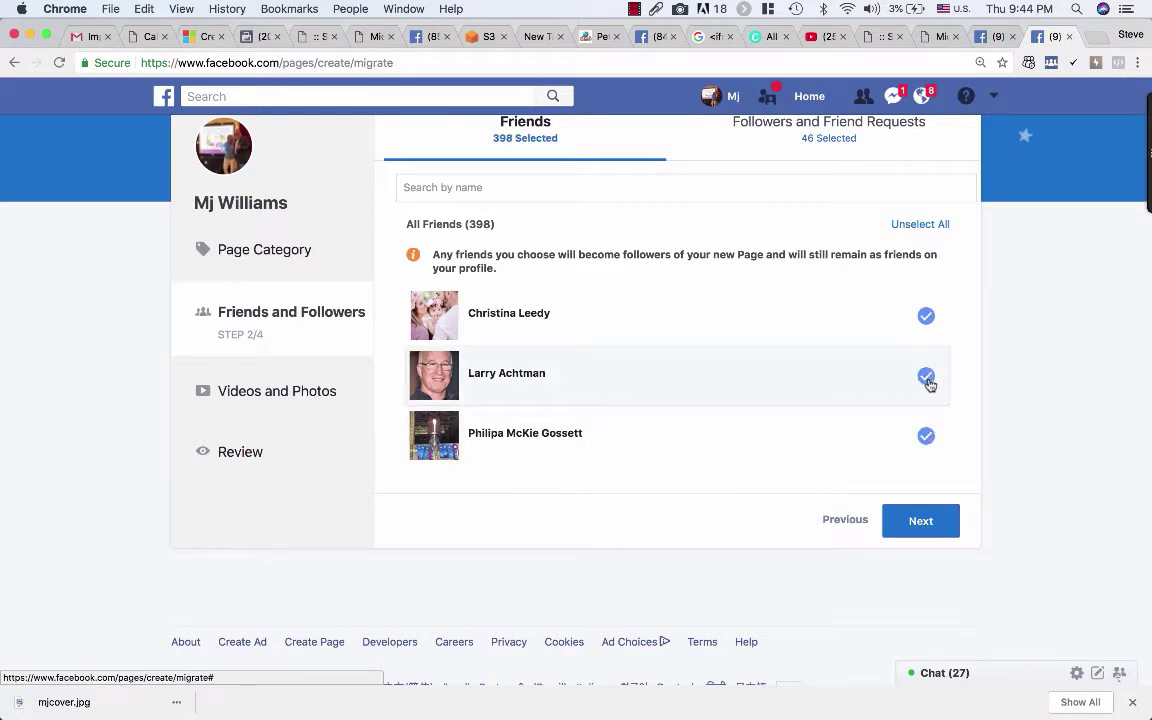
Step: Skip copying any videos, photos or albums, review the summary, and create the Page
left_click(920, 520)
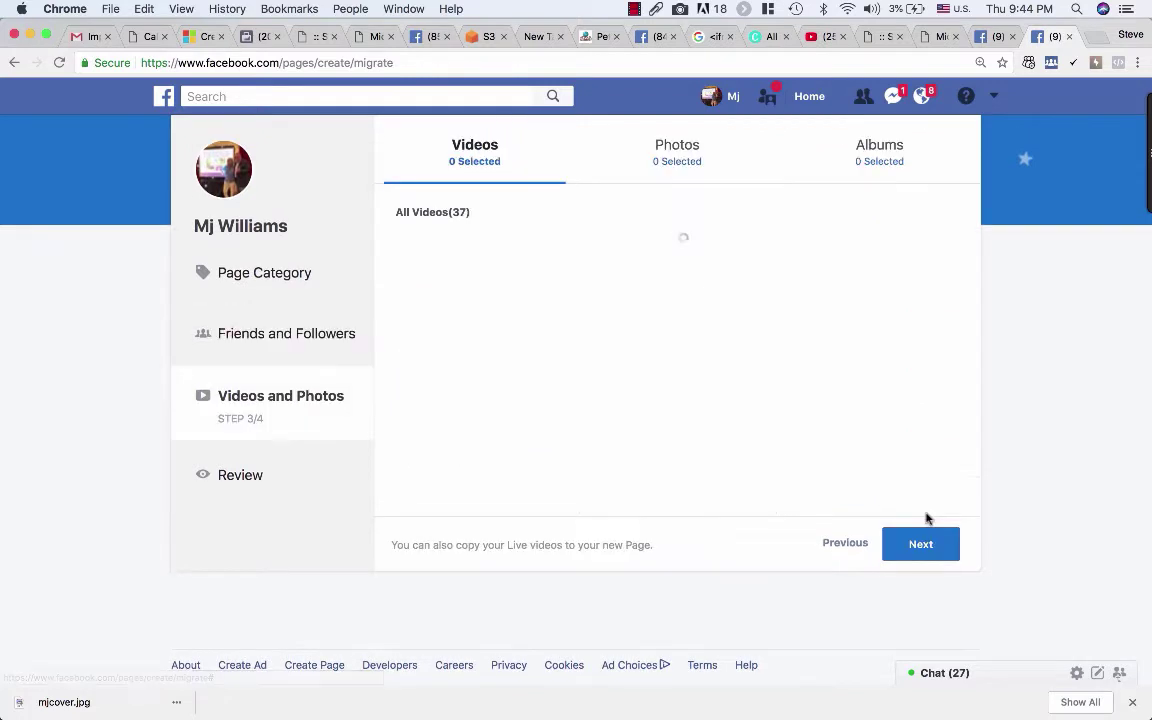
scroll(1026, 332, "up", 1)
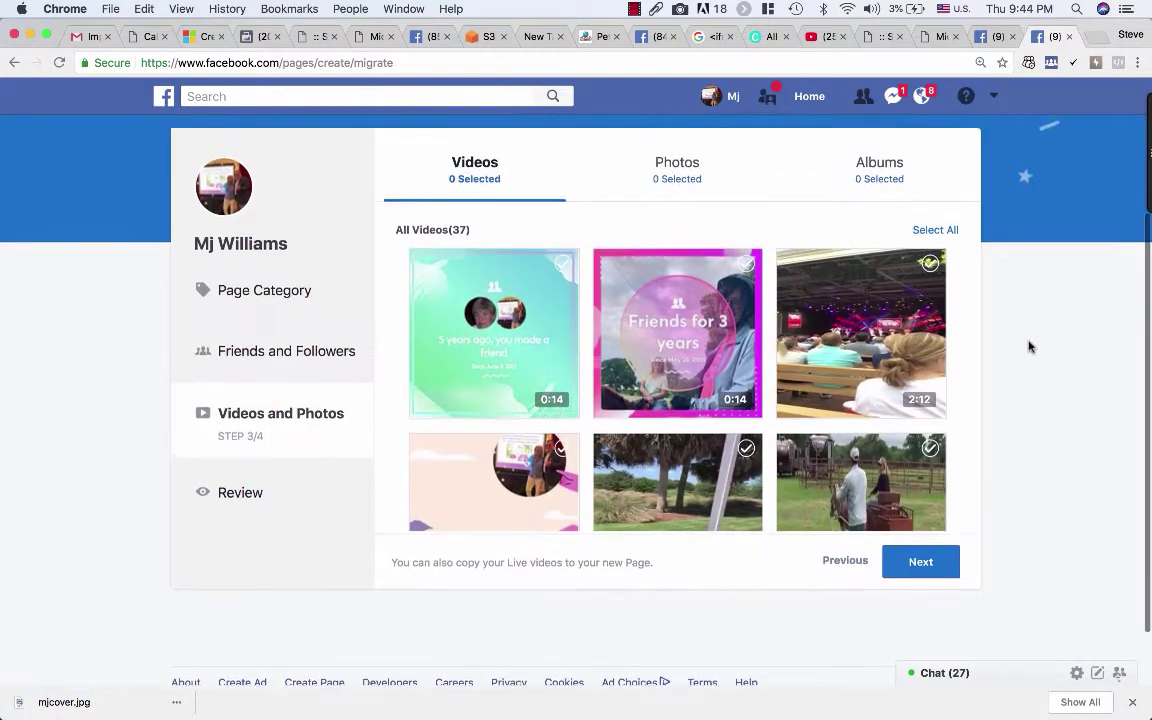
scroll(1030, 347, "up", 1)
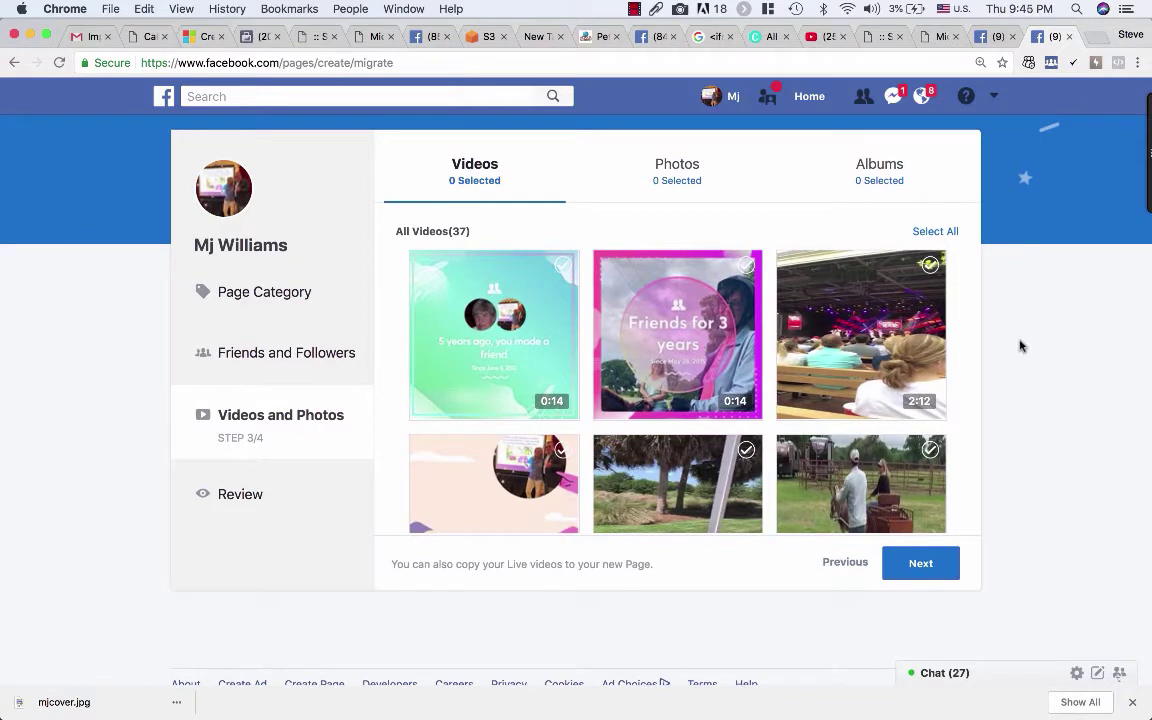
left_click(924, 562)
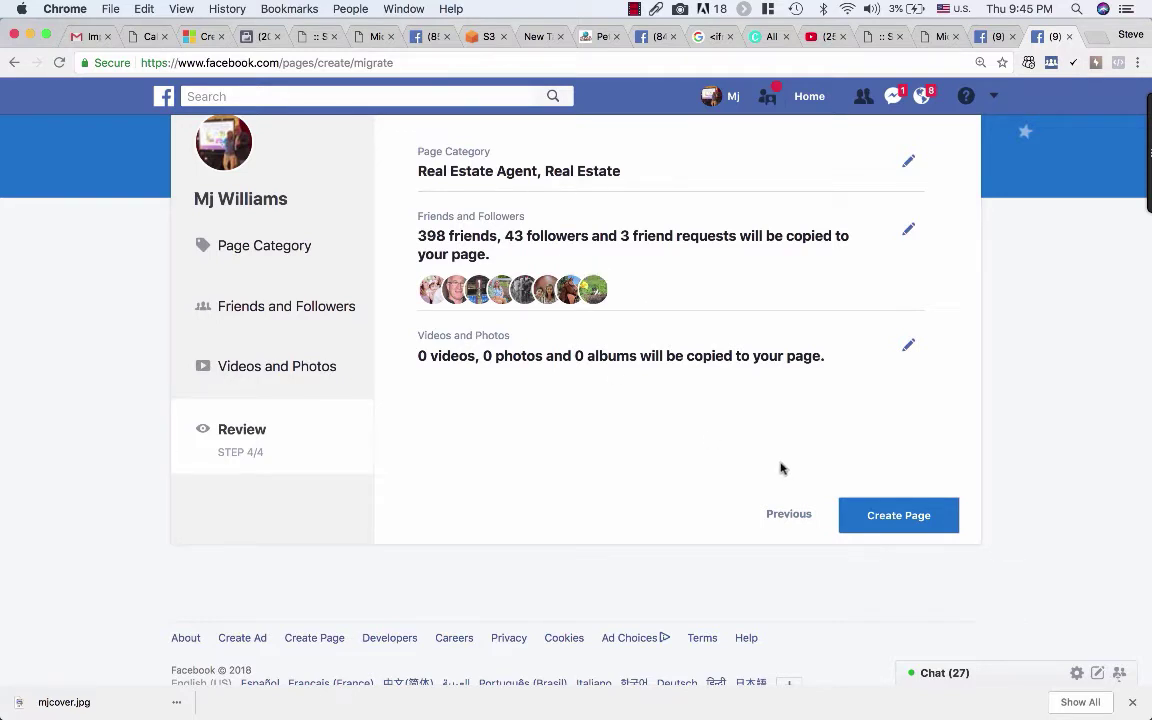
left_click(879, 512)
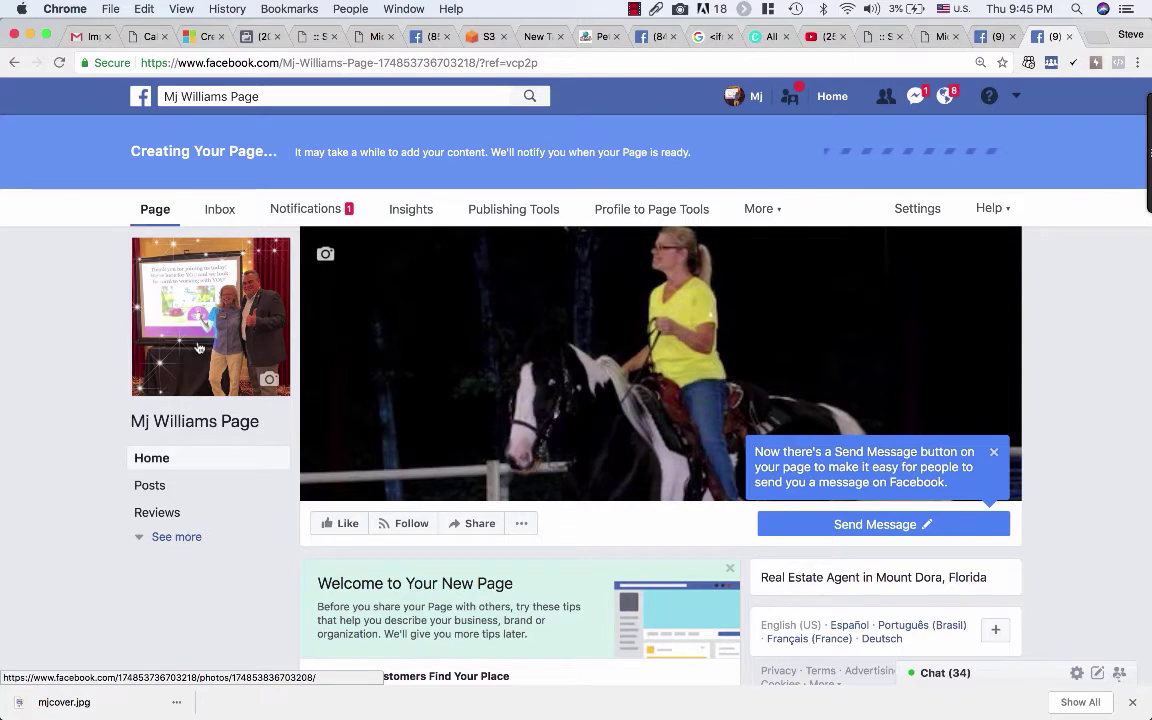
Step: Dismiss the Send Message tip on the new Real Estate Agent Page while it finishes loading
mouse_move(517, 362)
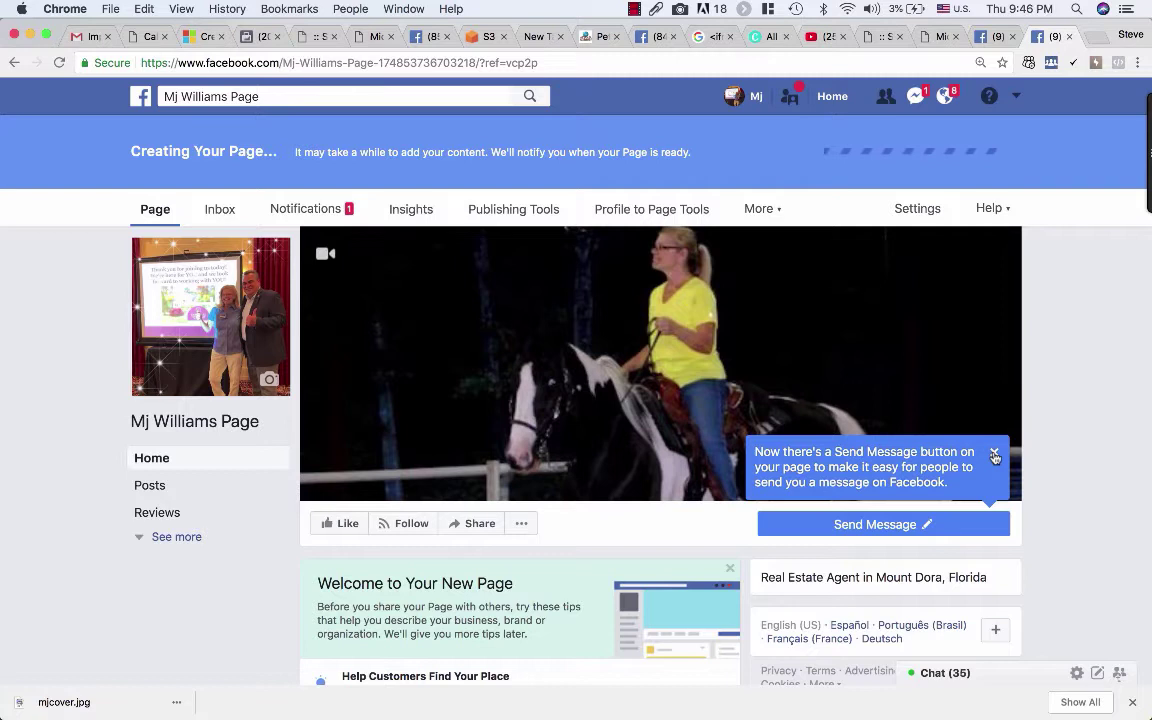
left_click(995, 457)
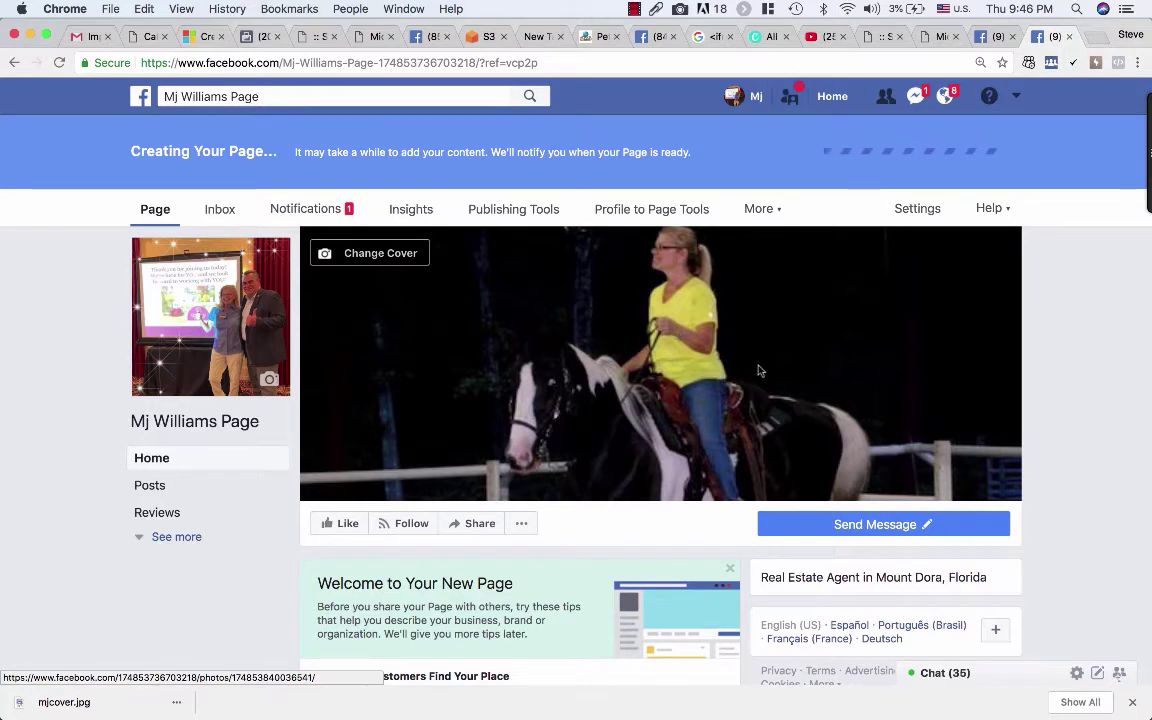
scroll(760, 356, "down", 2)
scroll(780, 360, "up", 2)
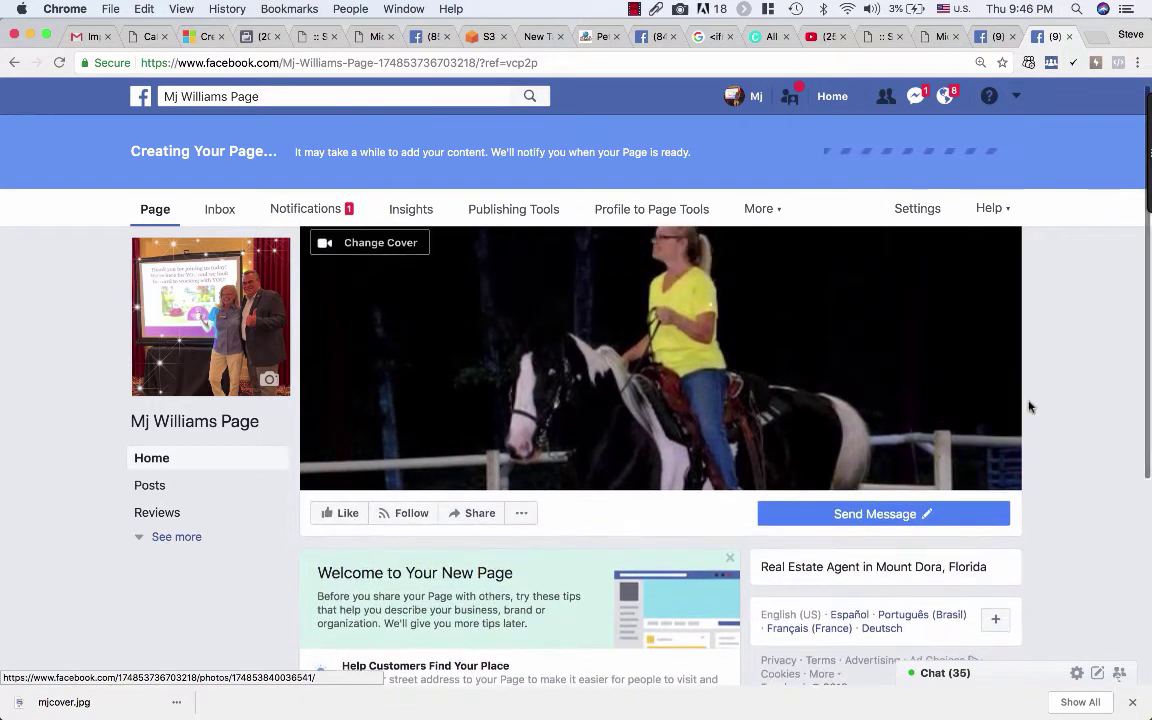
scroll(1083, 420, "down", 3)
scroll(1083, 420, "up", 2)
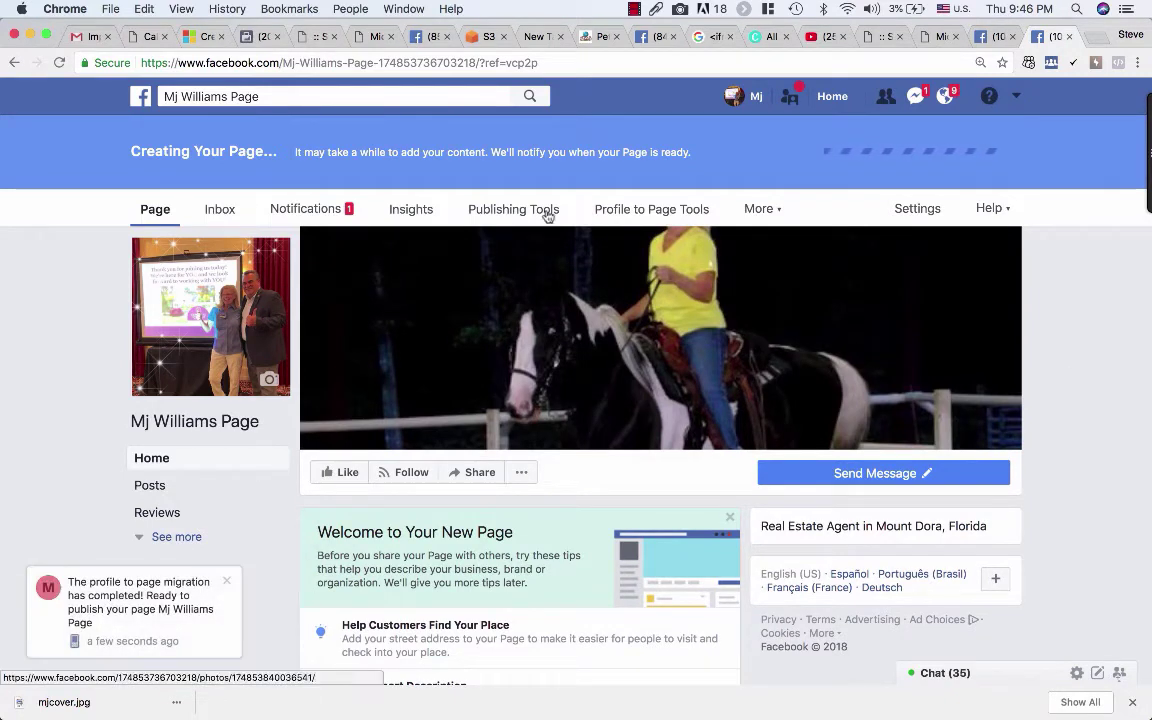
Step: Close the migration notification and open the Page's Community section under See more
left_click(314, 96)
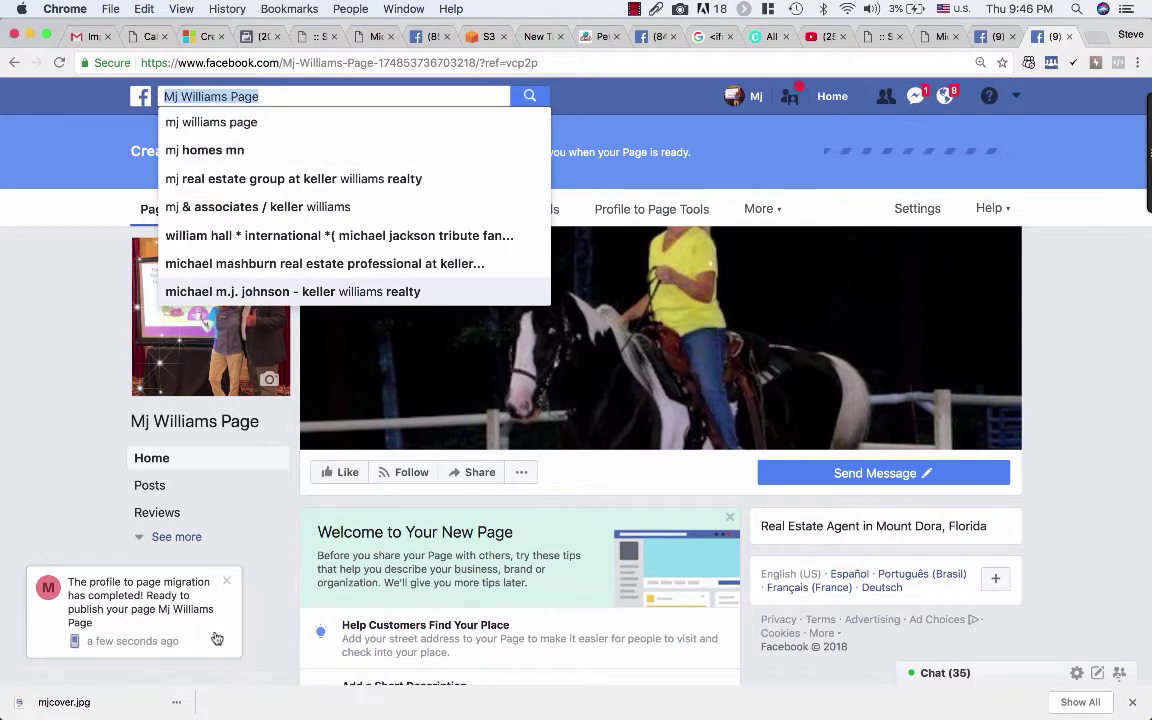
left_click(230, 585)
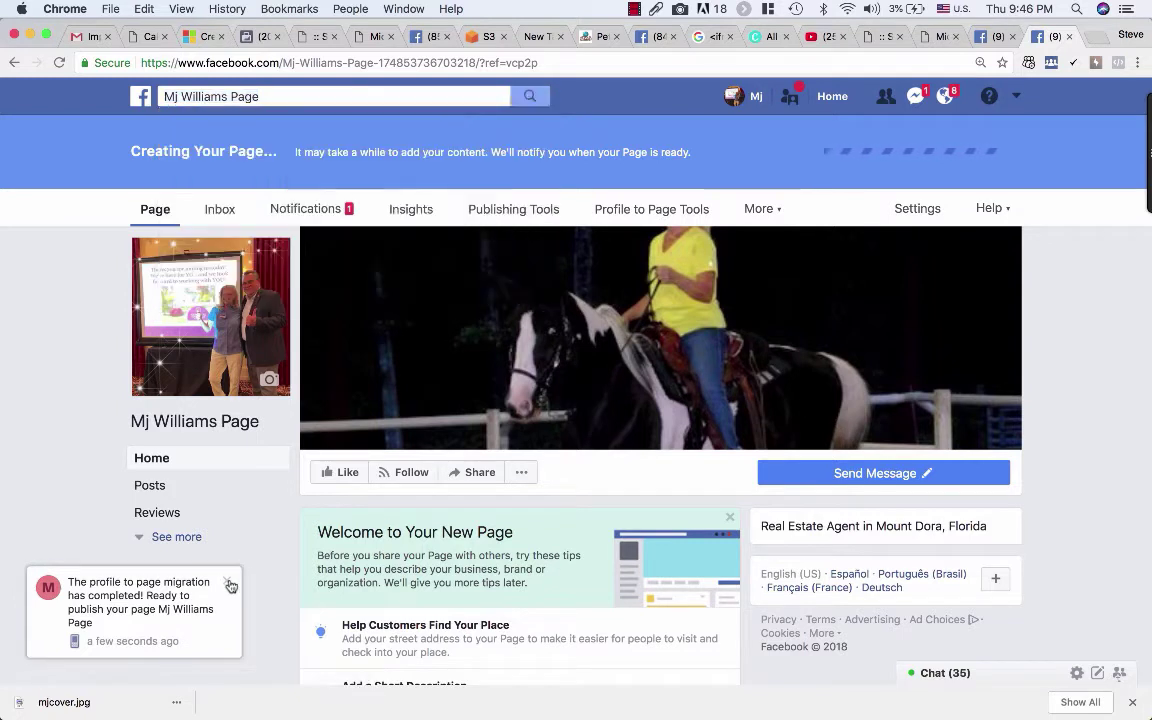
left_click(178, 539)
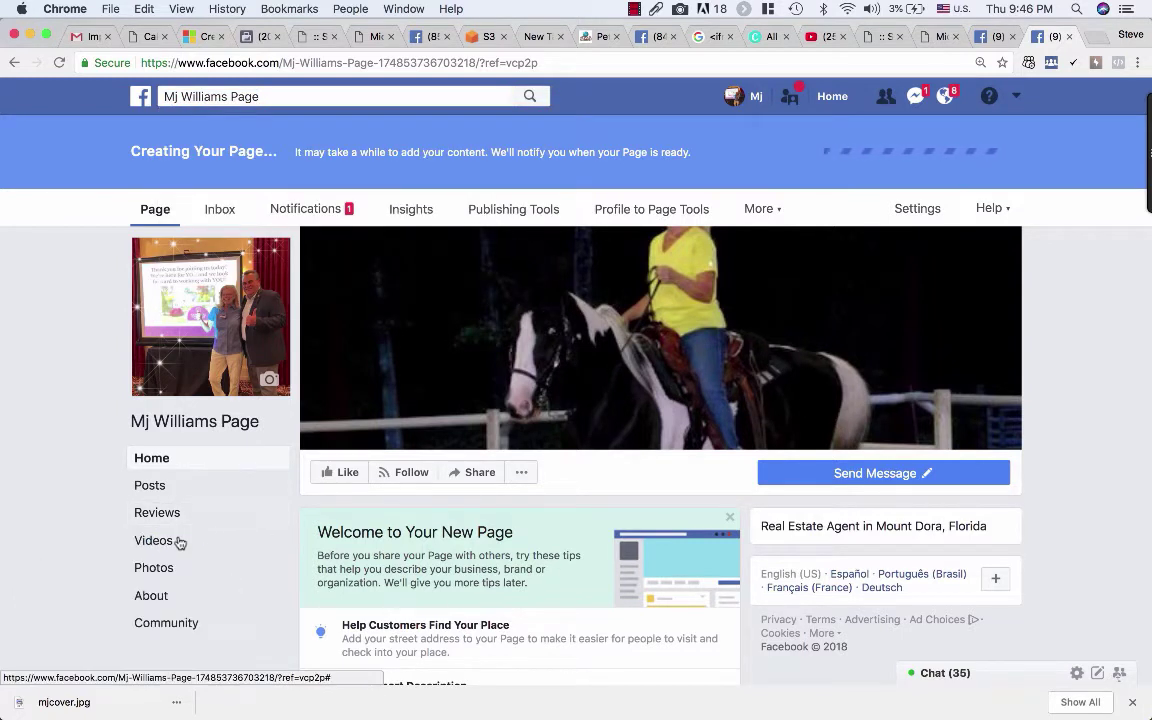
left_click(181, 624)
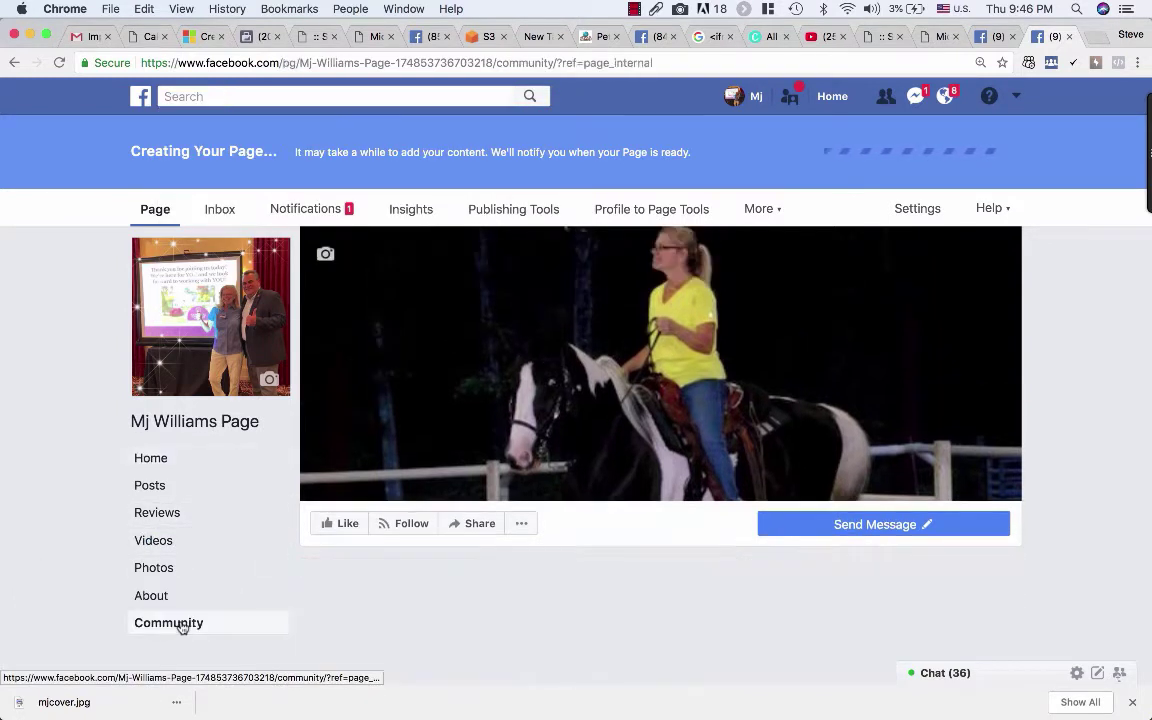
scroll(527, 545, "down", 1)
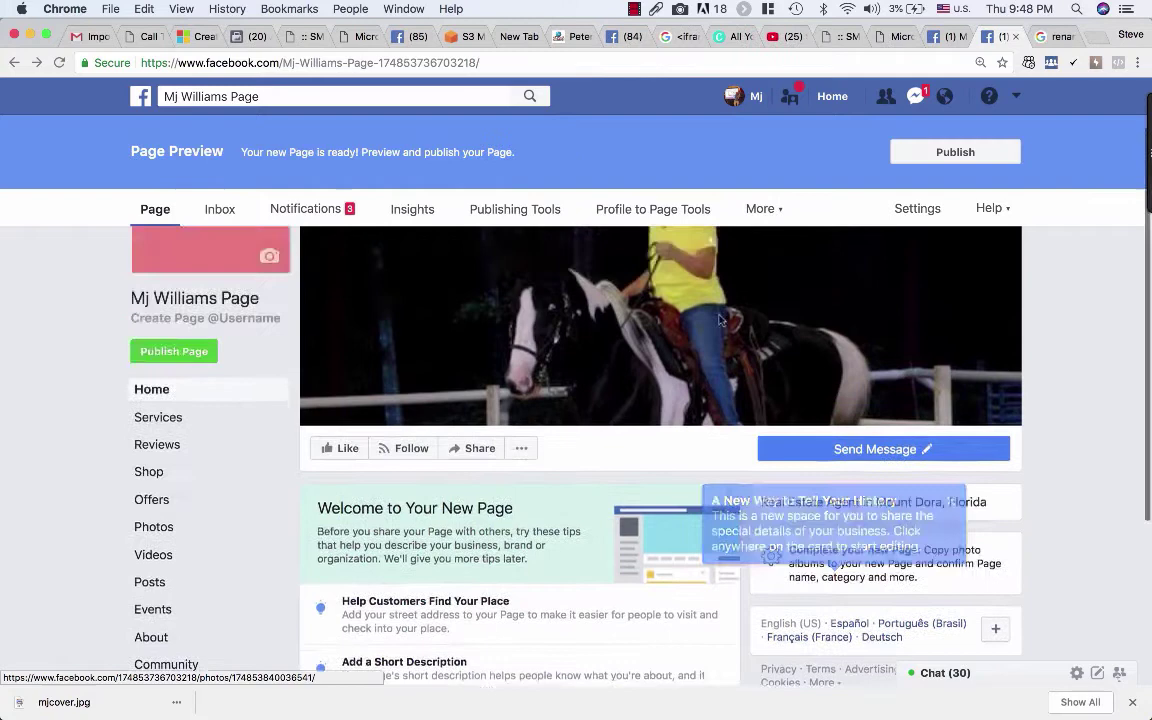
Step: In About, edit the Page name, replacing 'Page' with 'Realtor', and continue to confirmation
scroll(650, 322, "down", 3)
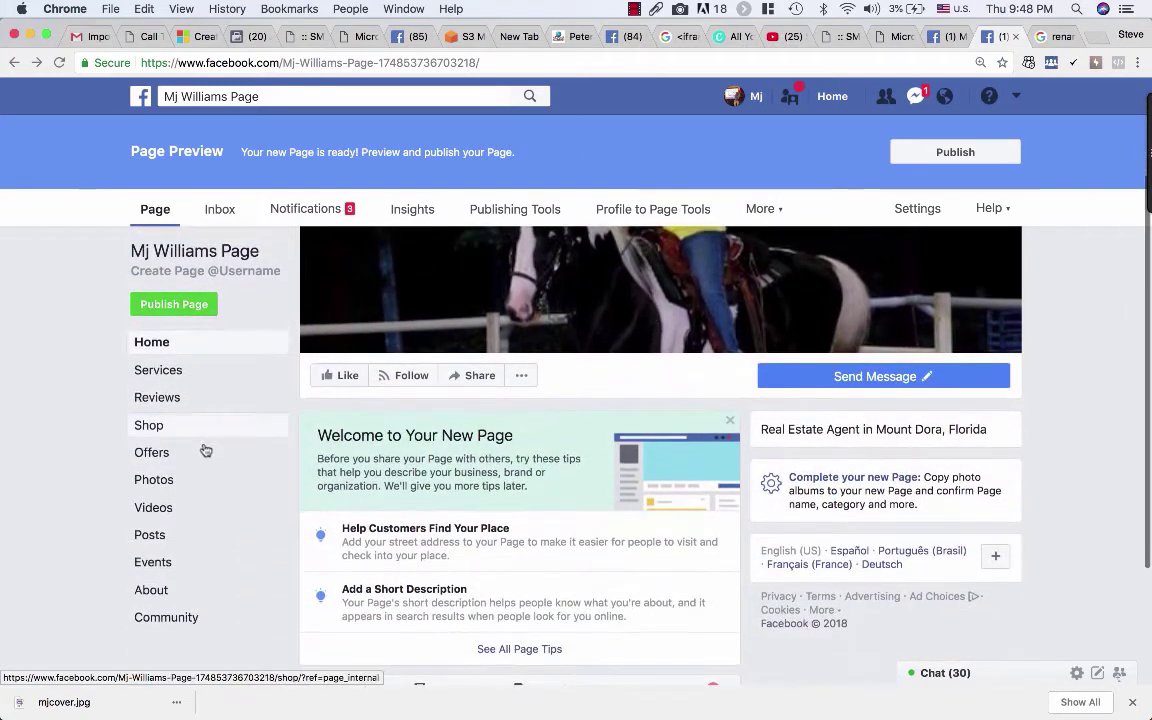
left_click(170, 592)
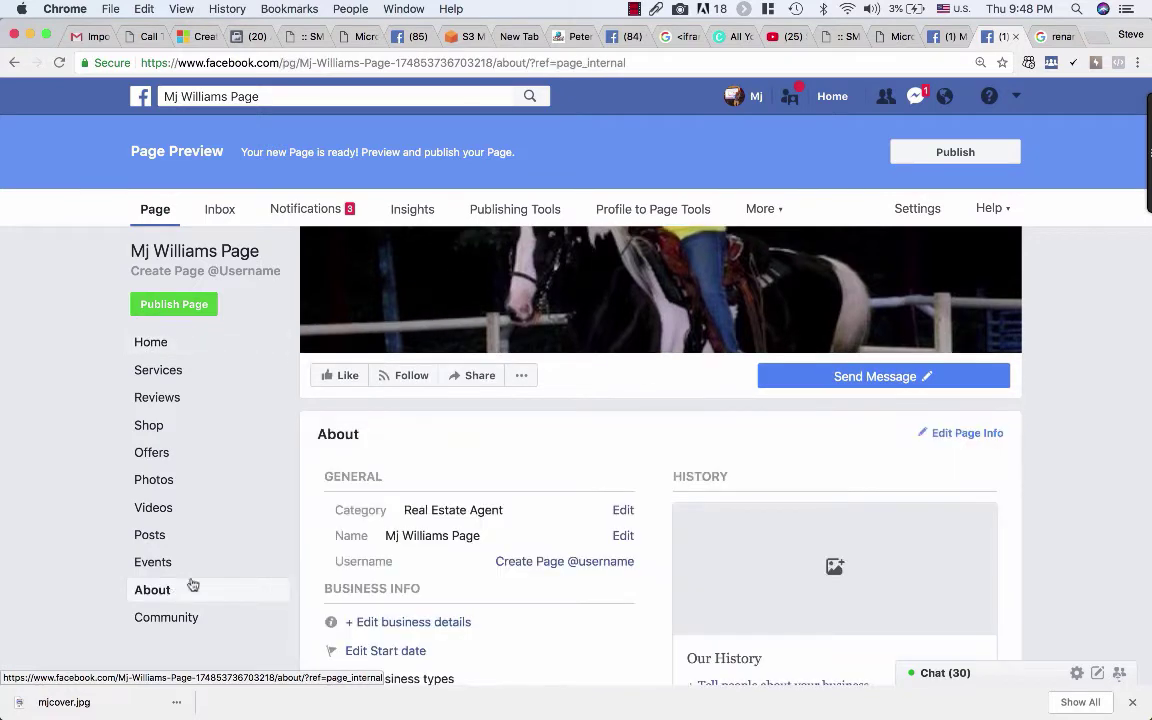
scroll(560, 476, "down", 2)
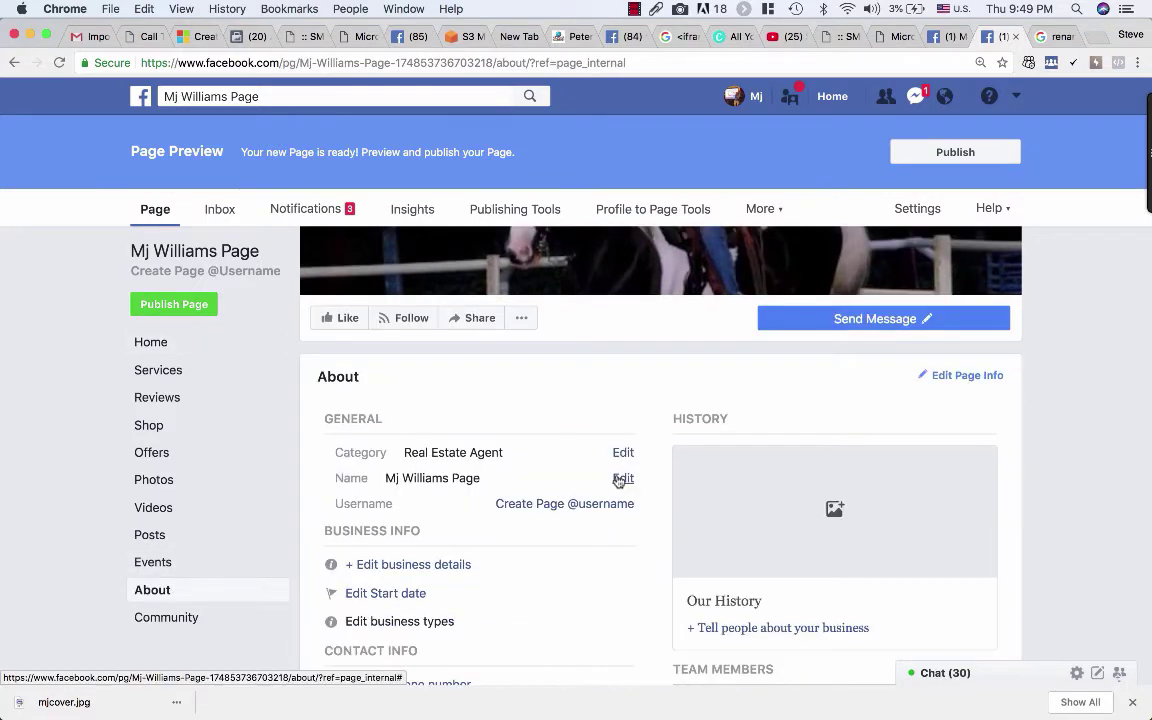
left_click(621, 478)
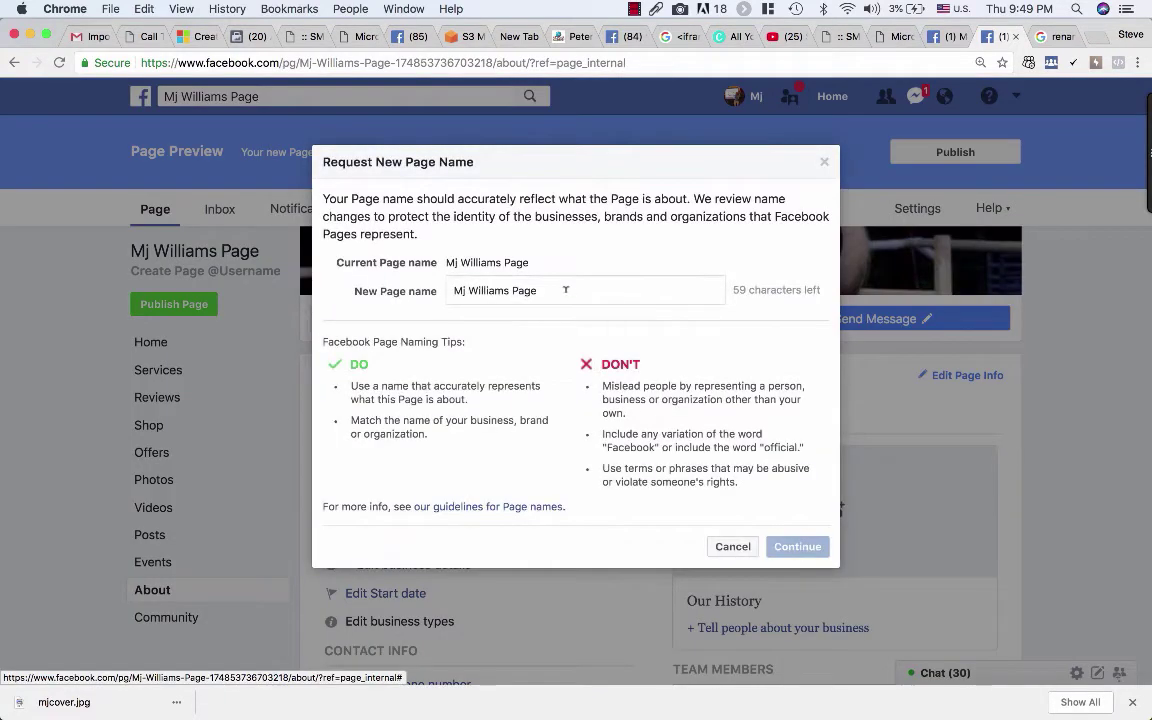
left_click_drag(538, 290, 515, 290)
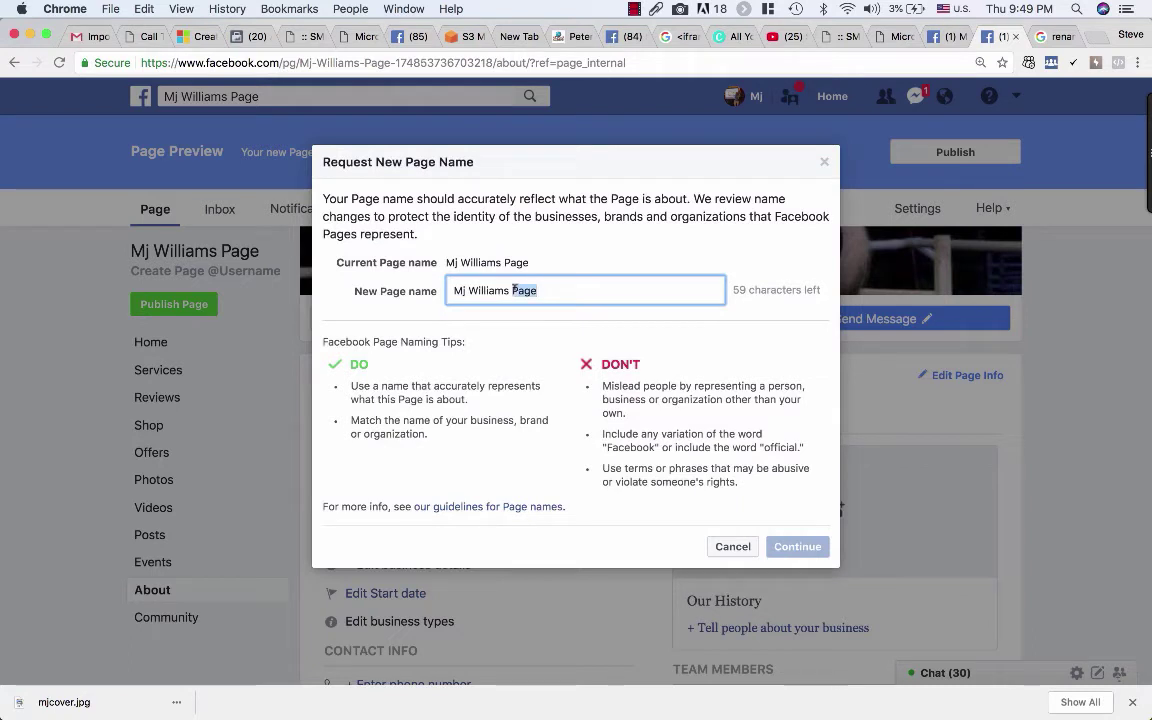
type("Realtor")
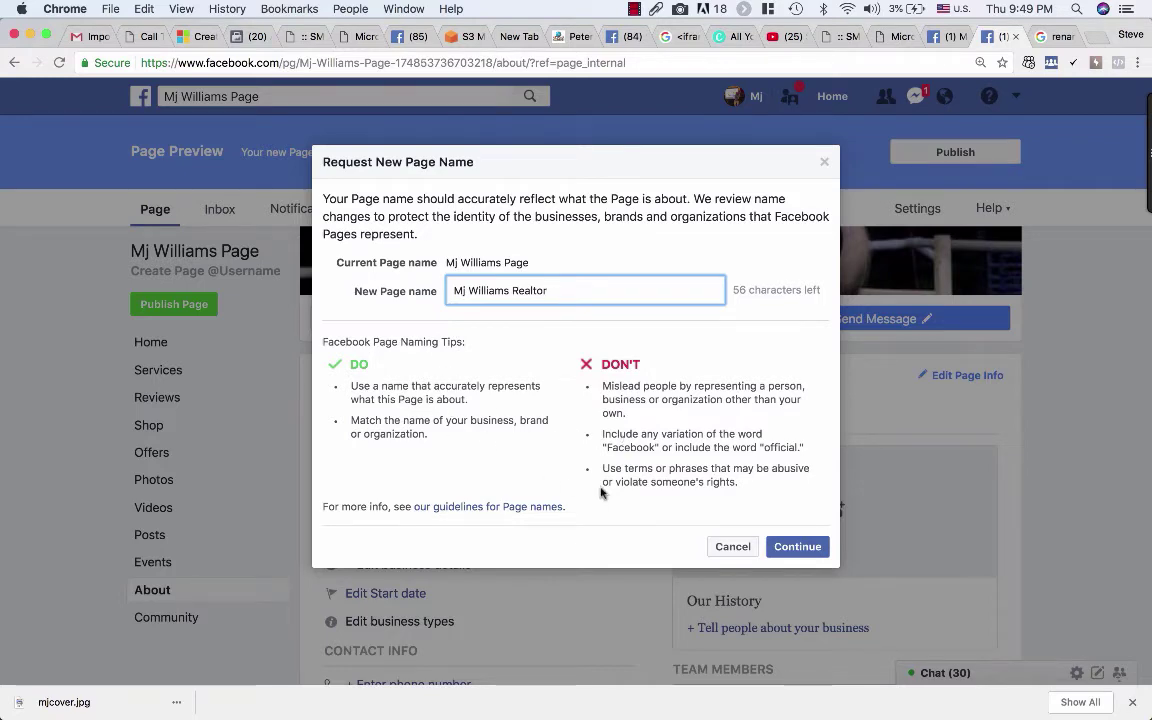
left_click(786, 549)
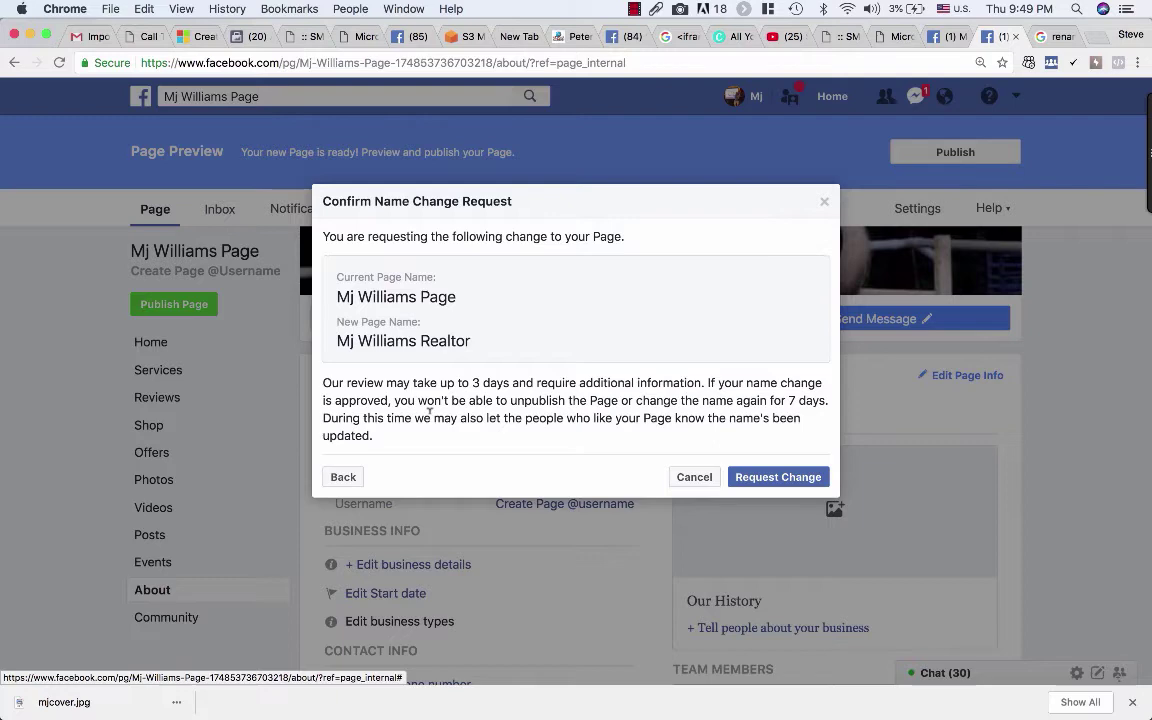
Step: Send the name change request from the Confirm Name Change Request dialog
left_click(765, 479)
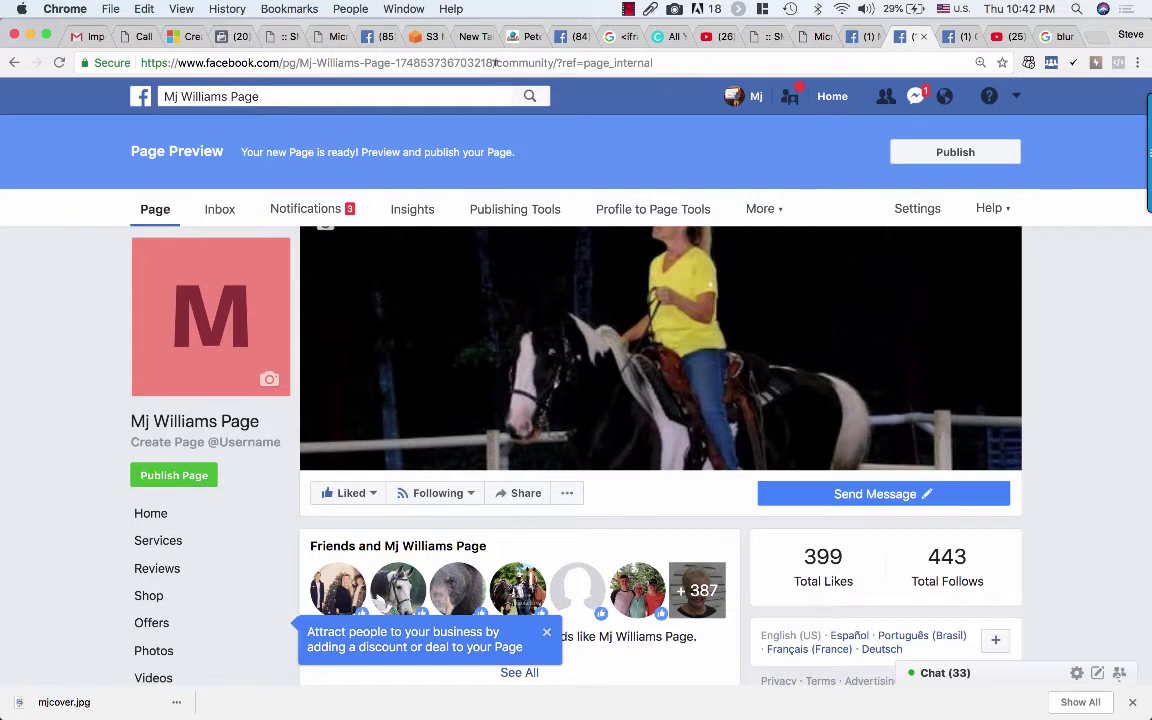
left_click_drag(496, 62, 127, 62)
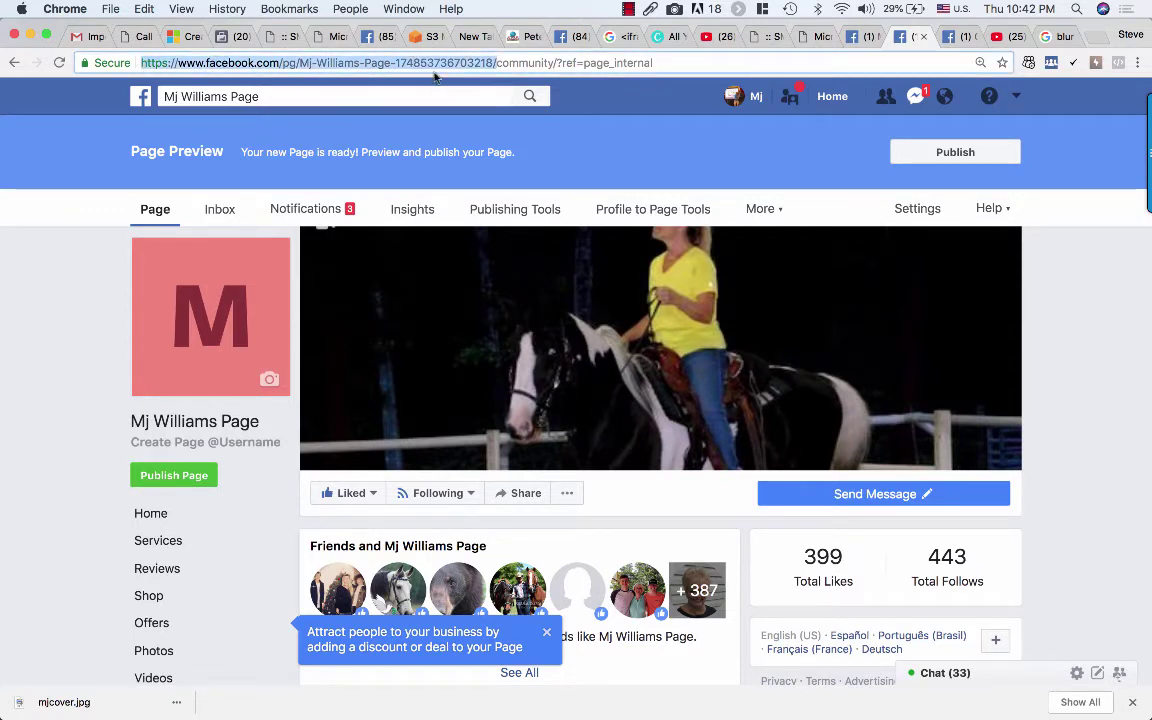
left_click(115, 330)
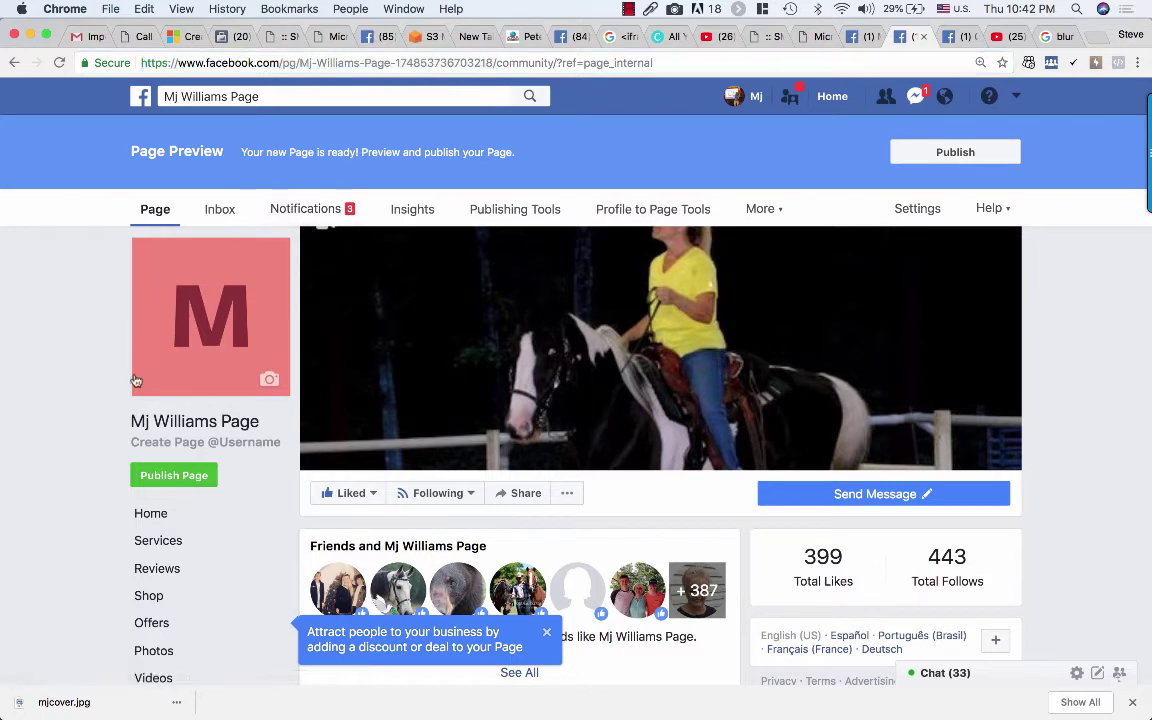
left_click(184, 443)
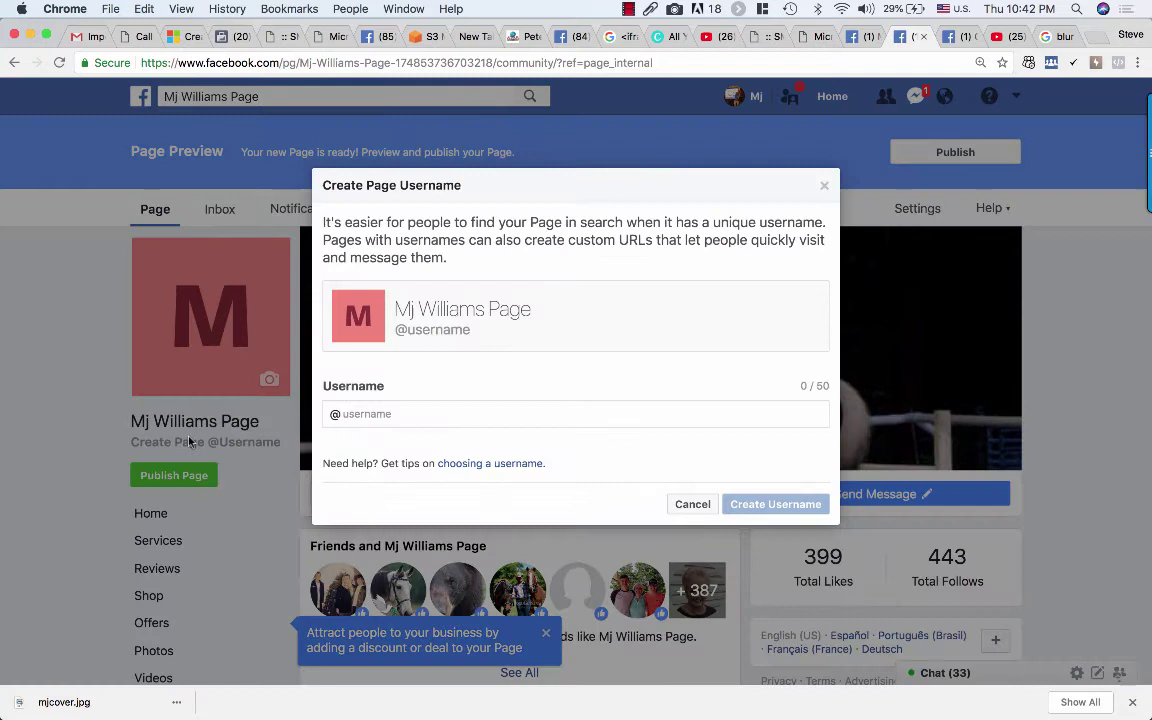
left_click(388, 413)
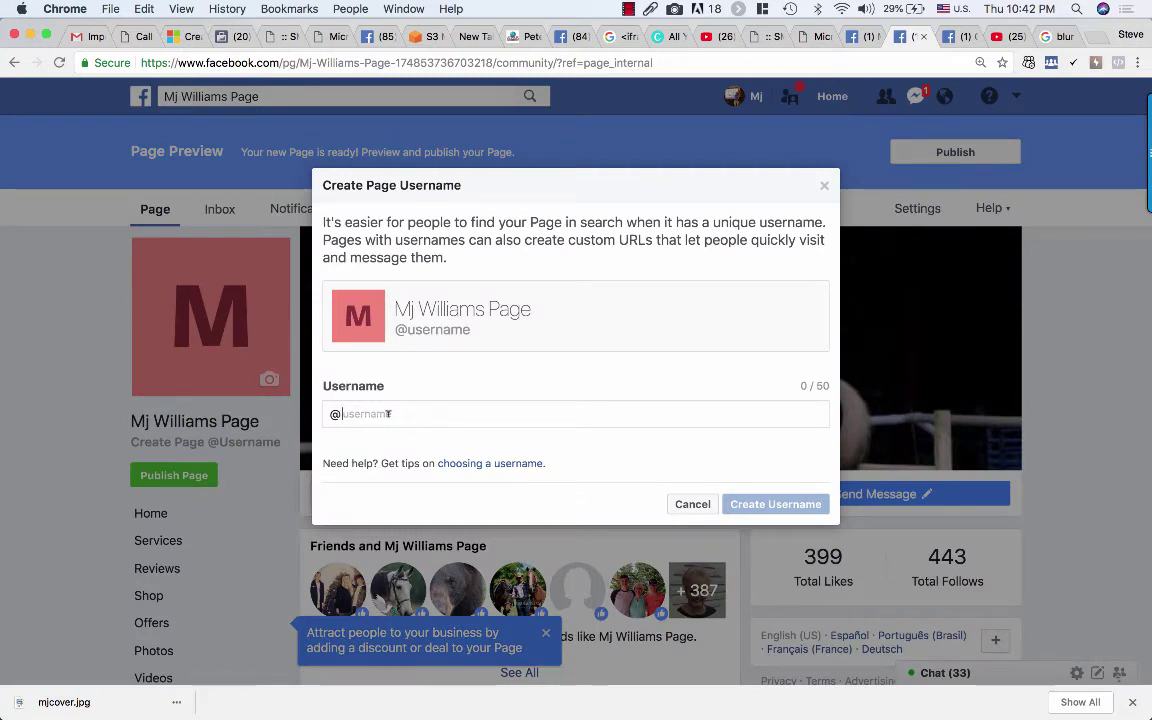
type("MJ")
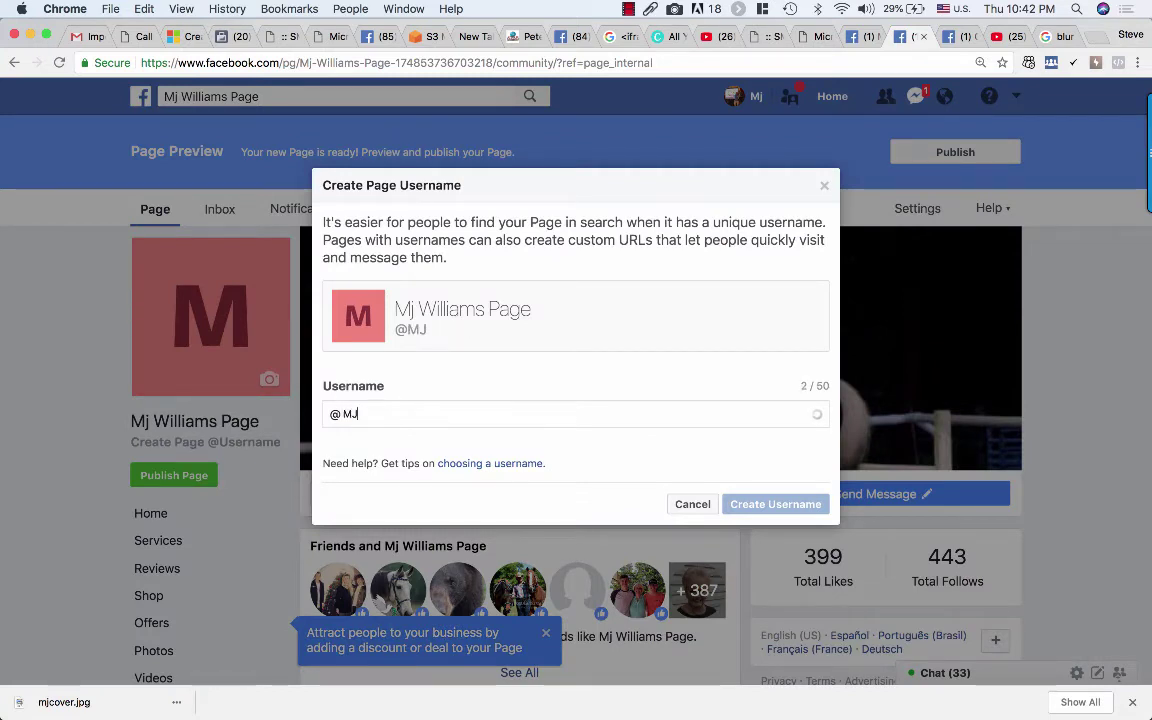
type("Williams")
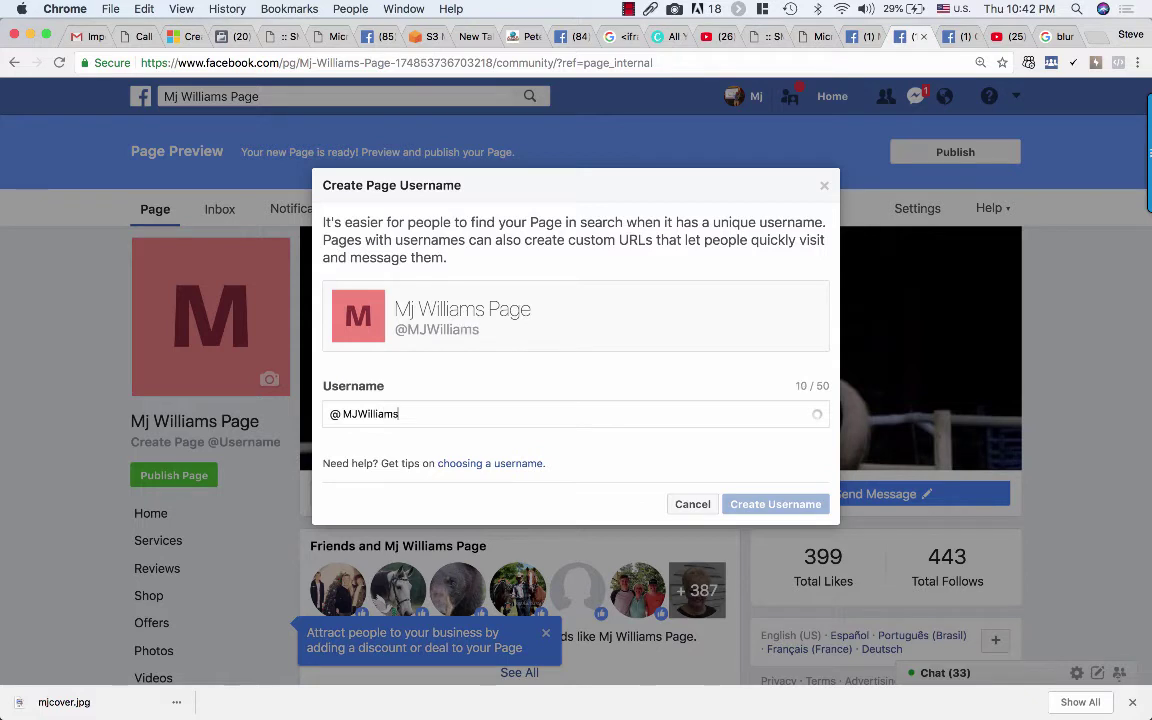
type("Realtor")
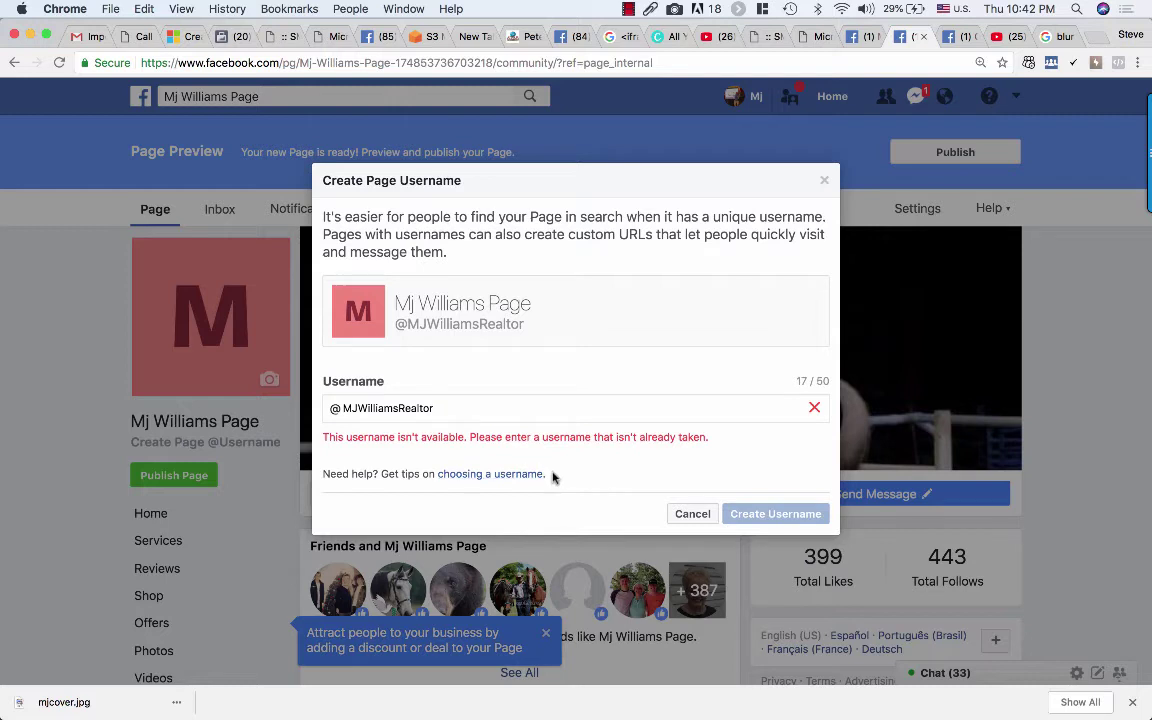
type("FL")
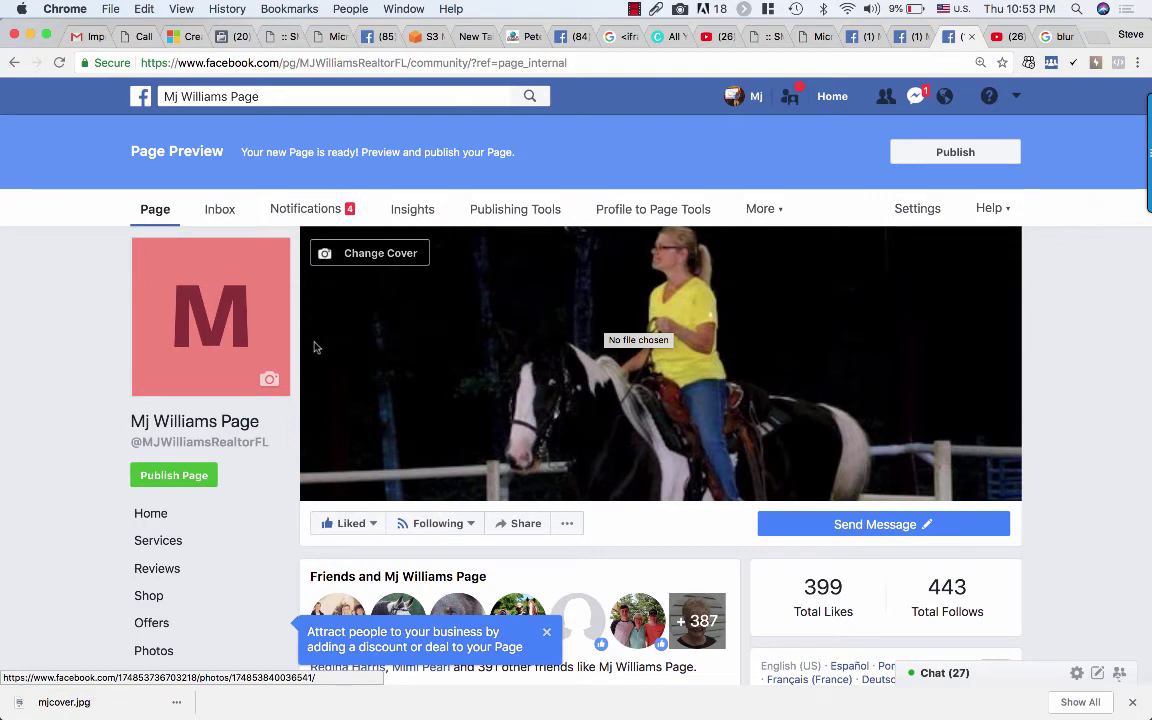
Step: Upload mjcover.jpg from Pictures as the new cover photo and save it
left_click(383, 260)
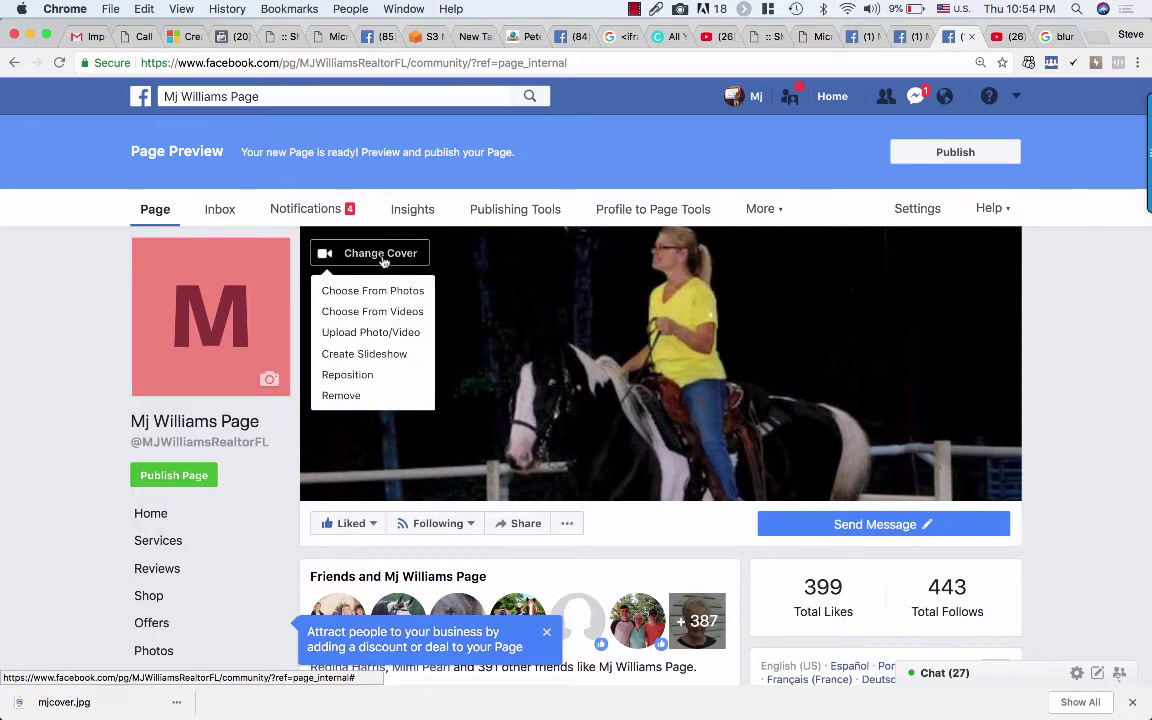
left_click(378, 332)
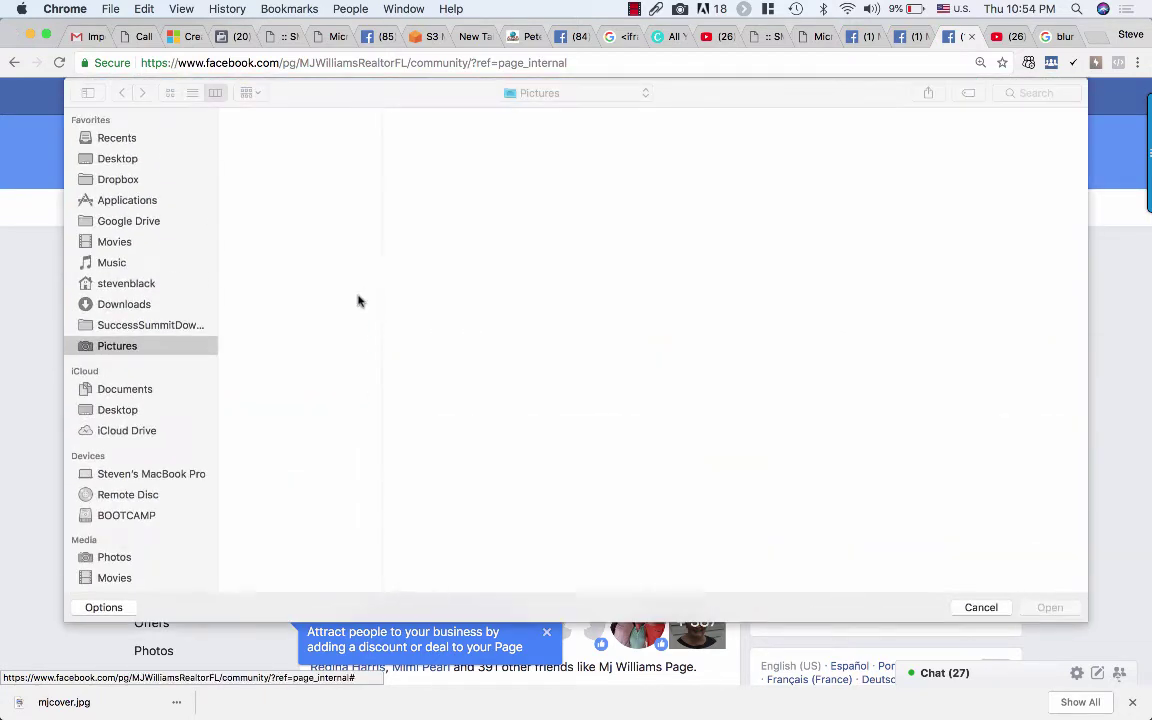
left_click(279, 256)
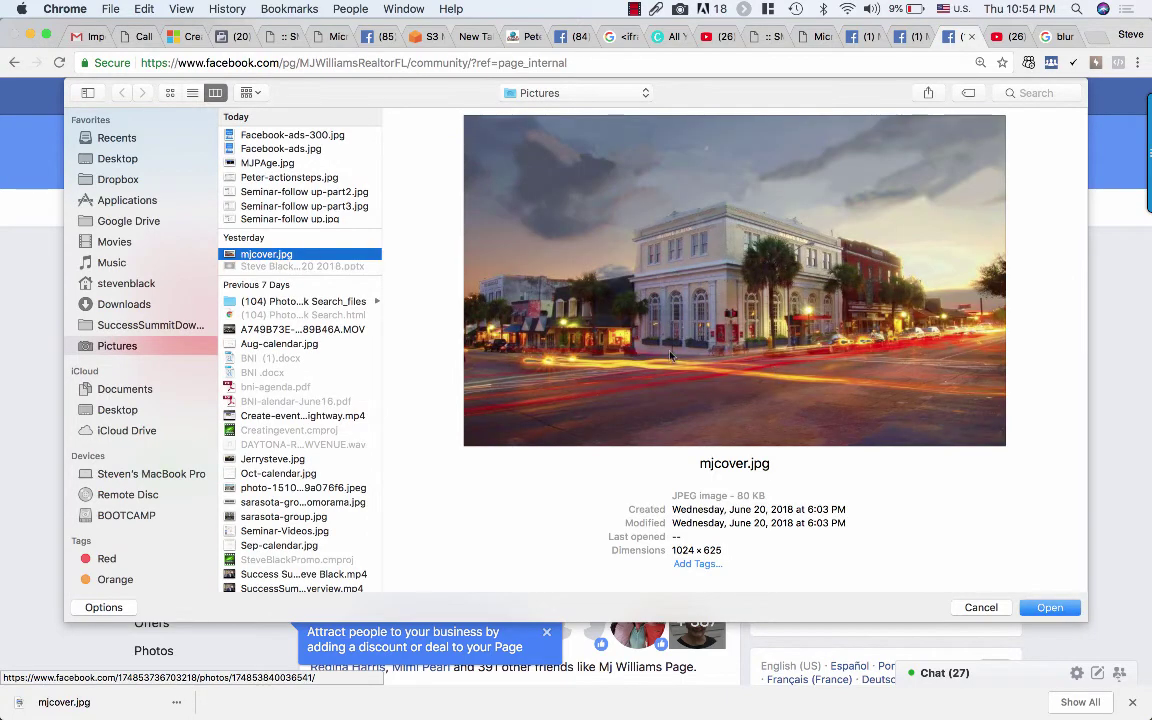
left_click(1049, 608)
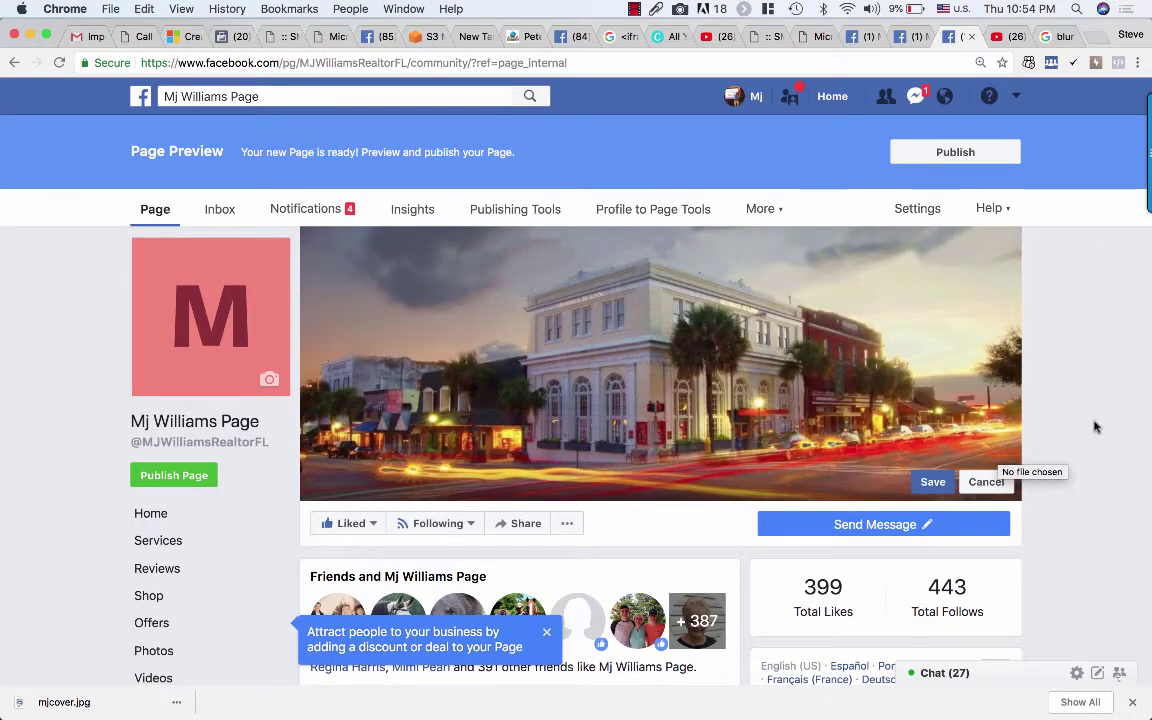
left_click(932, 483)
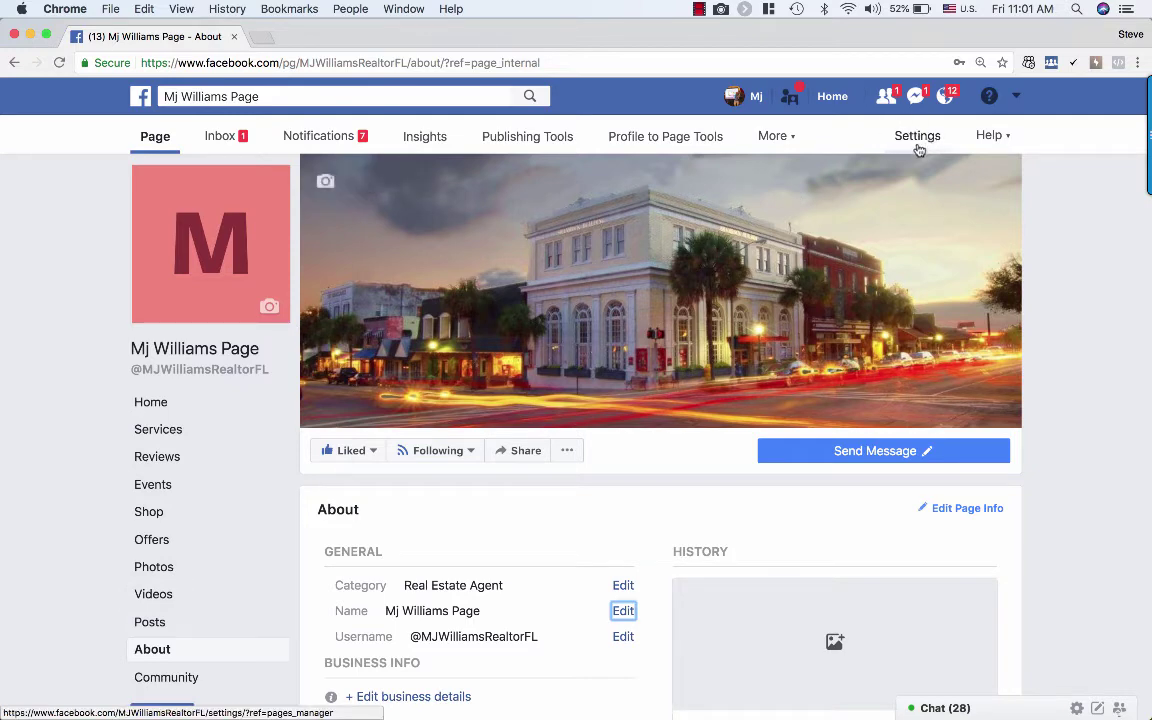
Step: Open the page's Settings on the Edit Page section showing the Services template and tabs
left_click(921, 147)
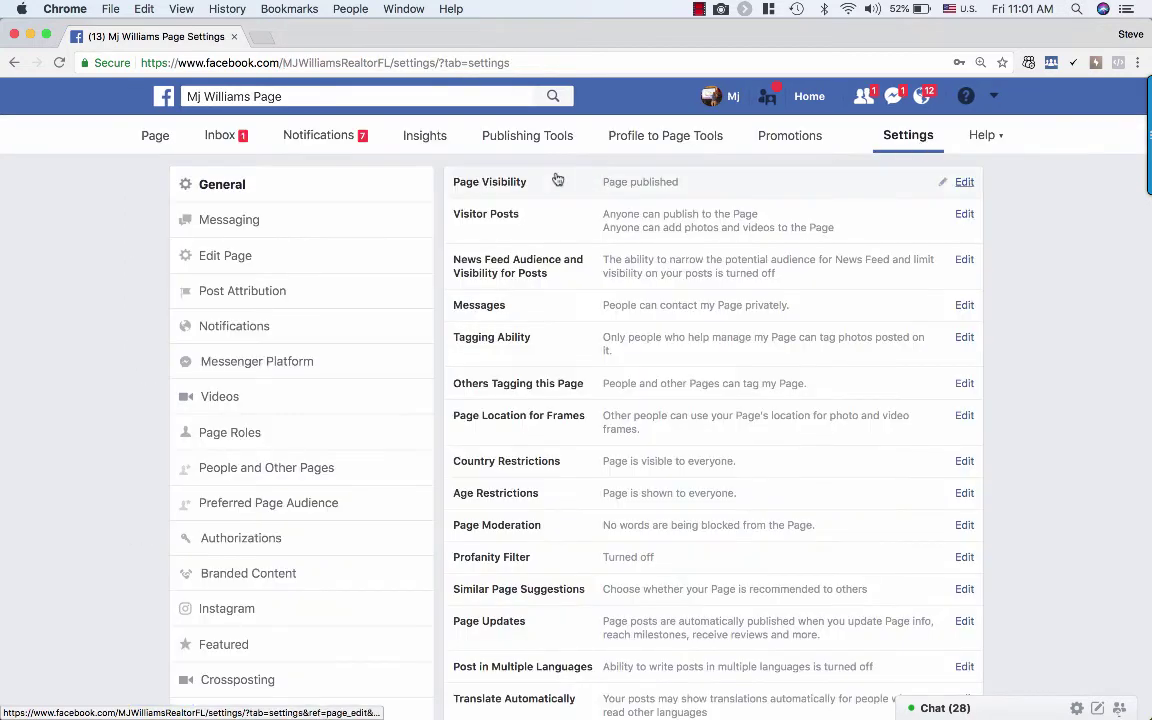
left_click(268, 262)
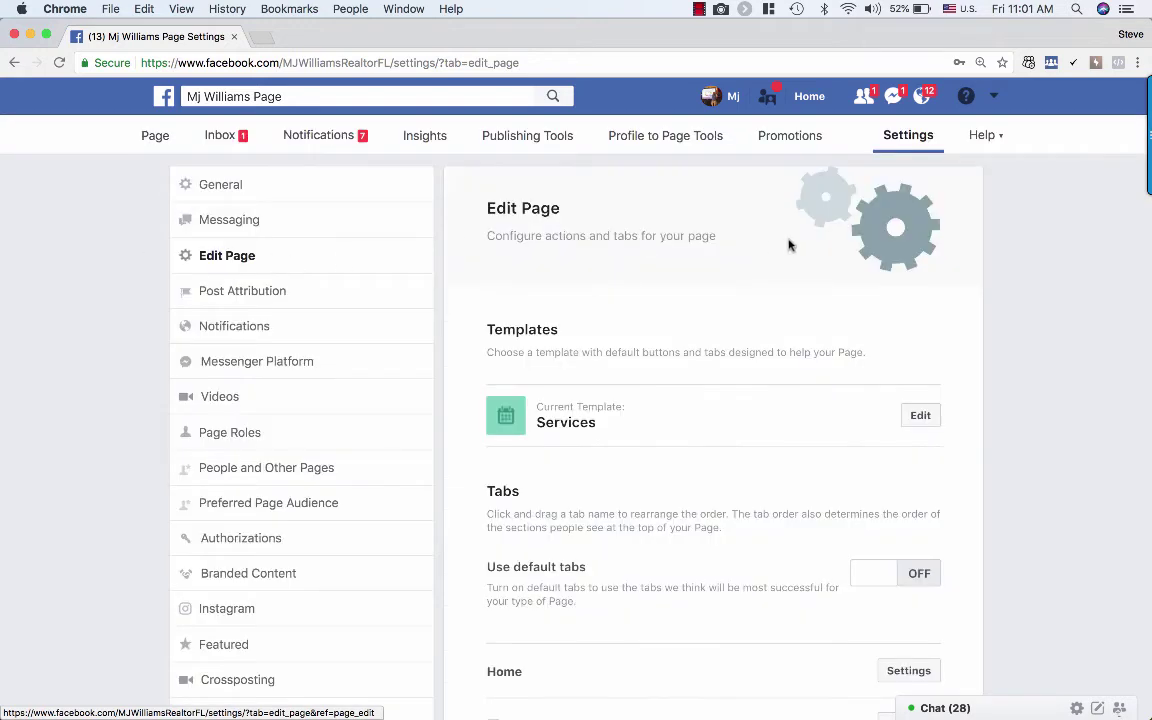
scroll(792, 345, "down", 2)
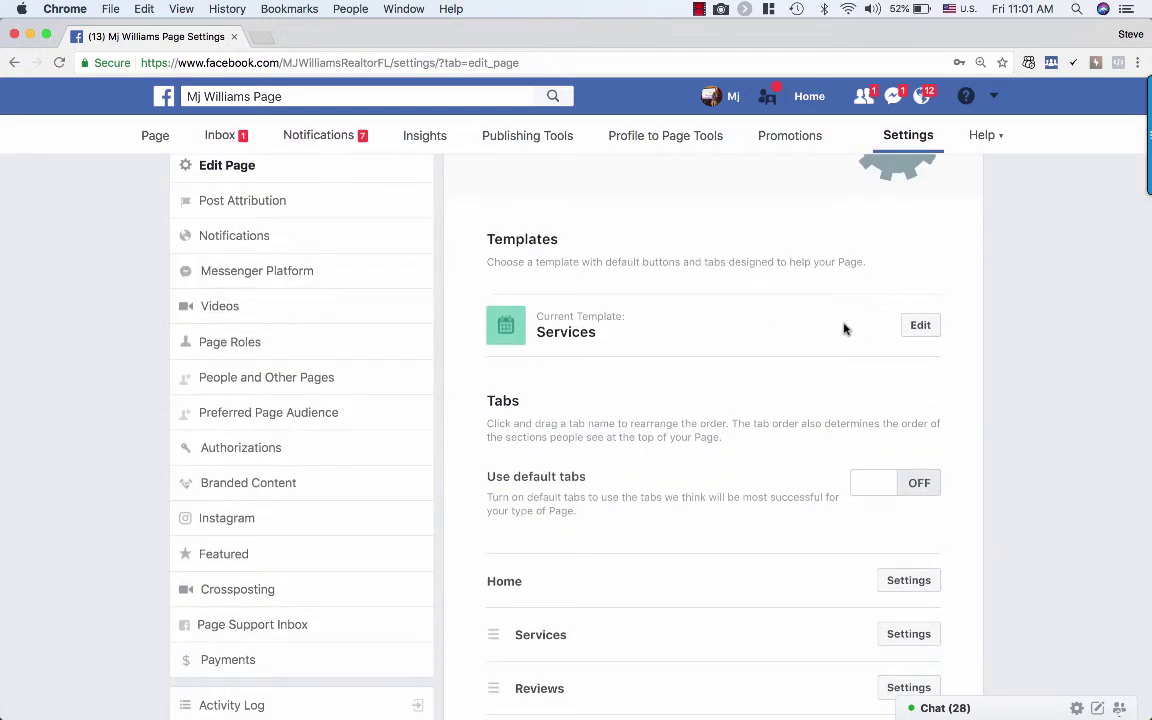
left_click(918, 325)
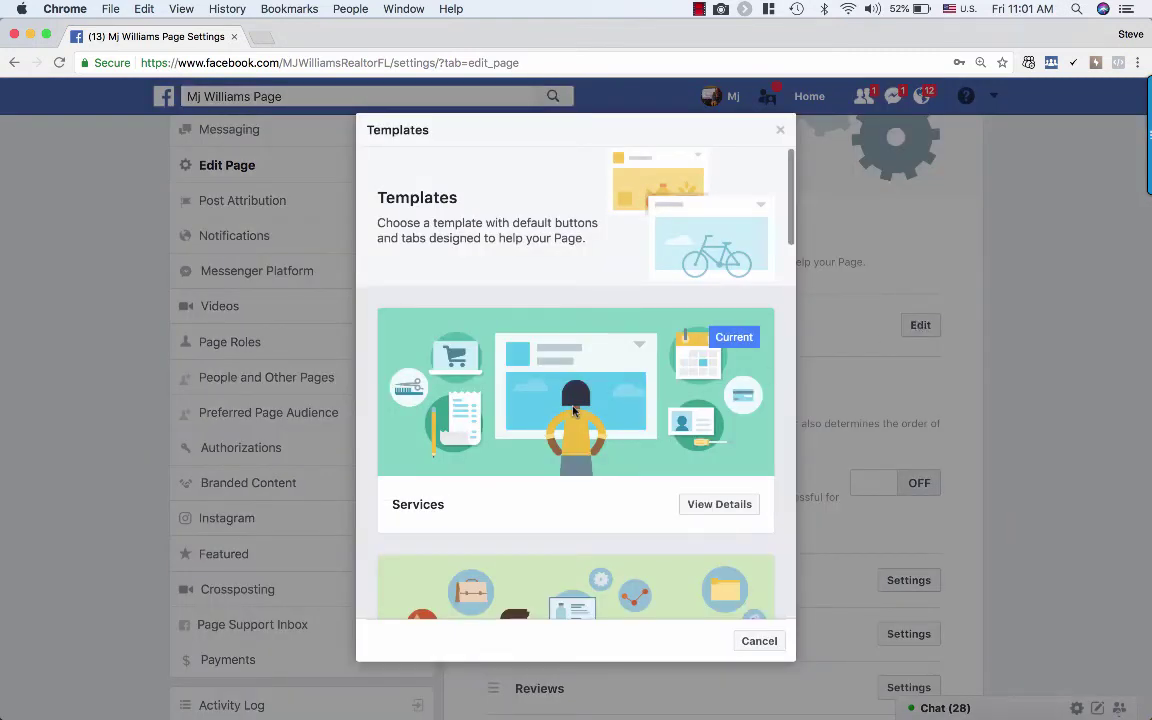
scroll(573, 410, "down", 8)
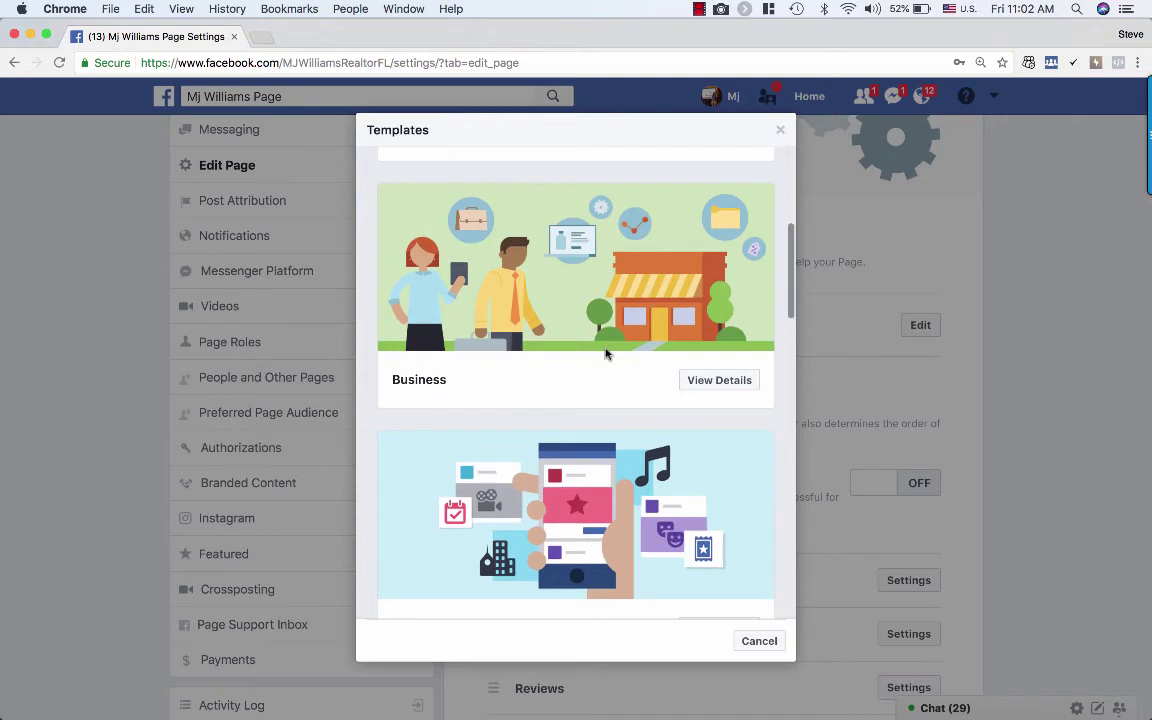
scroll(605, 353, "down", 3)
scroll(605, 353, "down", 7)
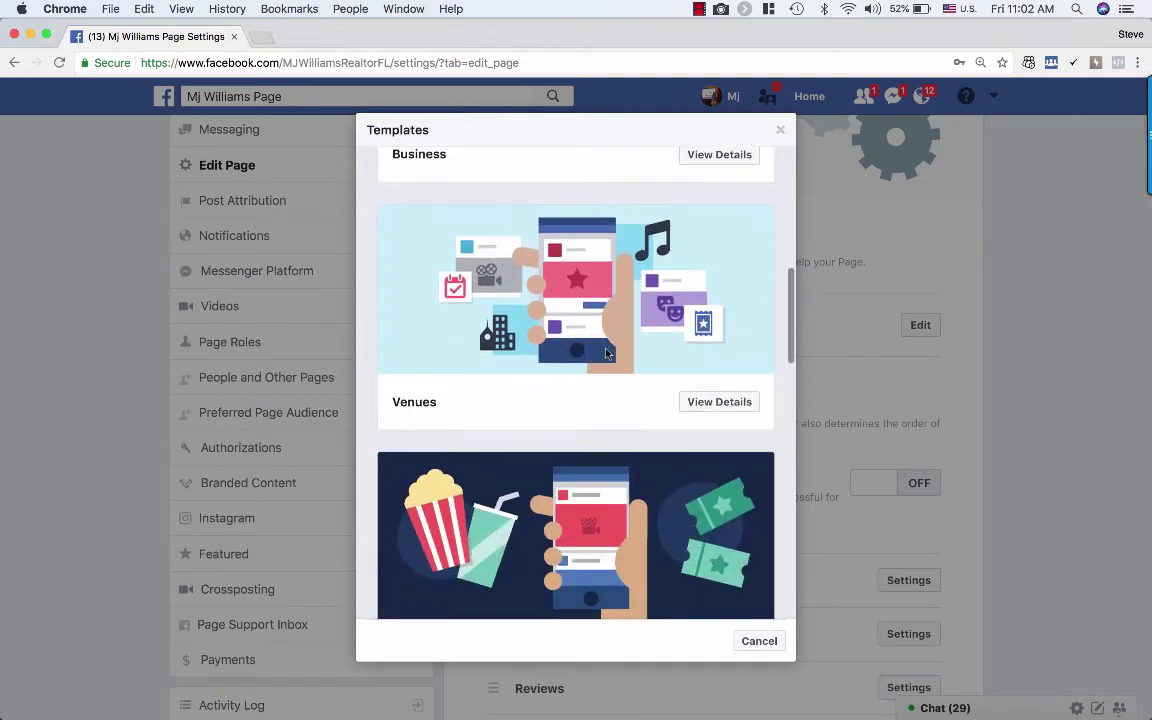
scroll(605, 353, "down", 10)
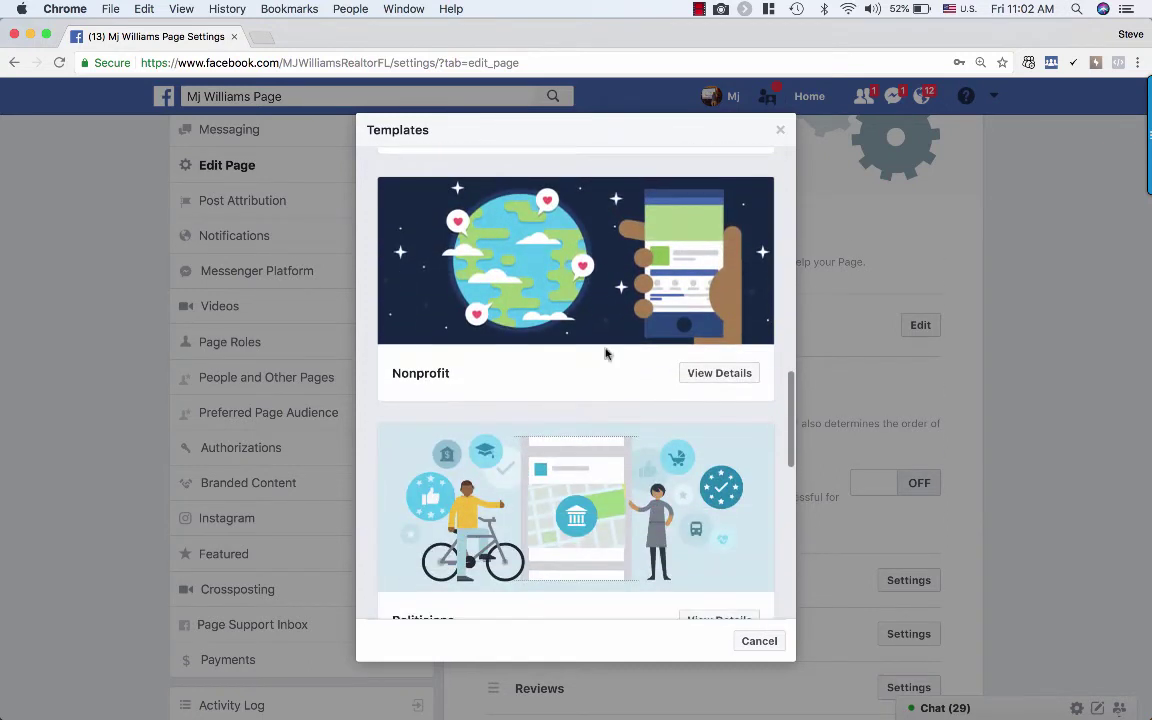
scroll(605, 353, "down", 1)
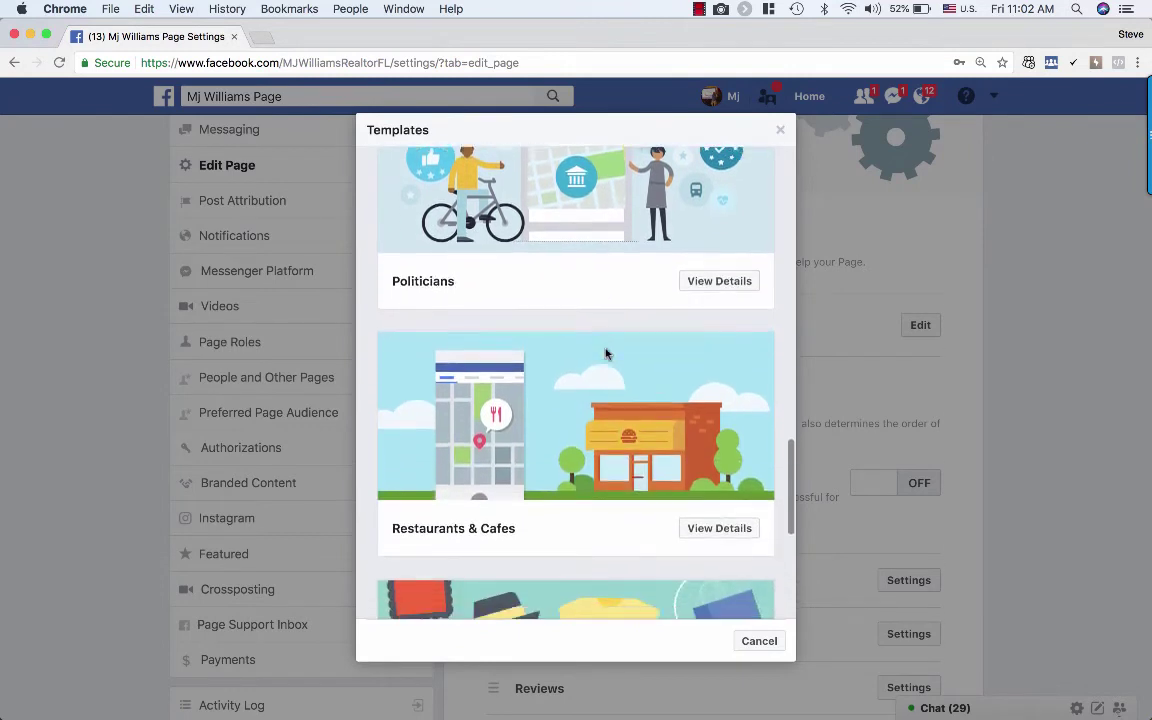
scroll(612, 255, "up", 1)
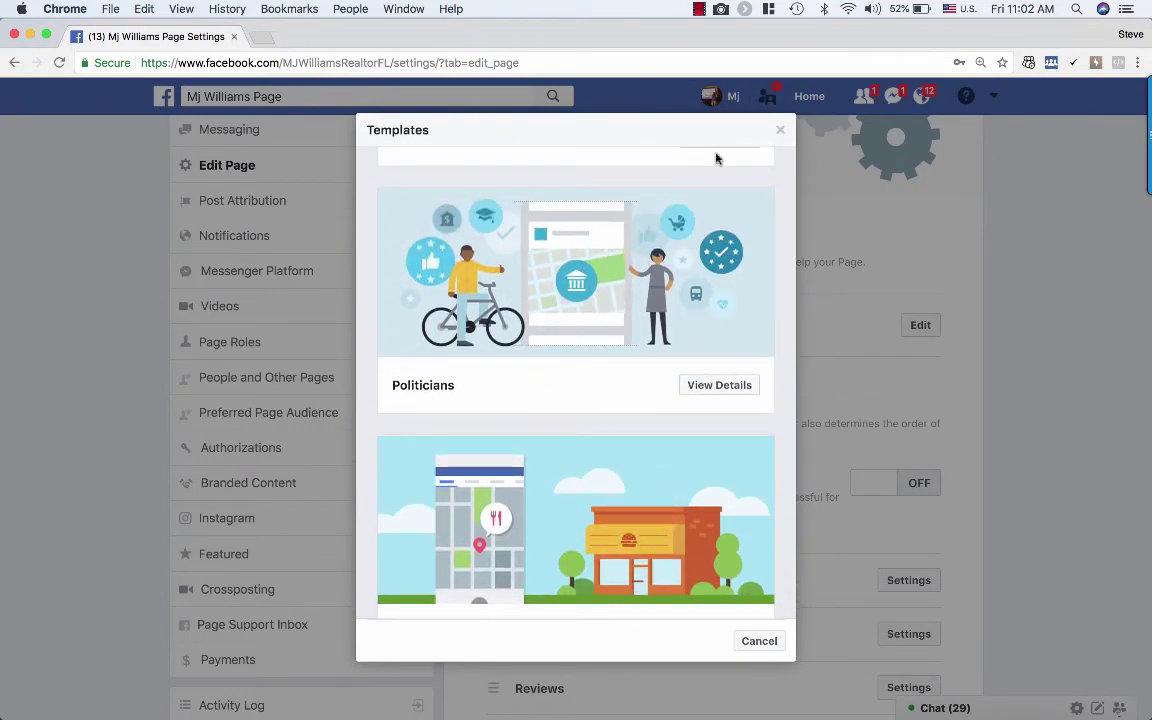
left_click(780, 130)
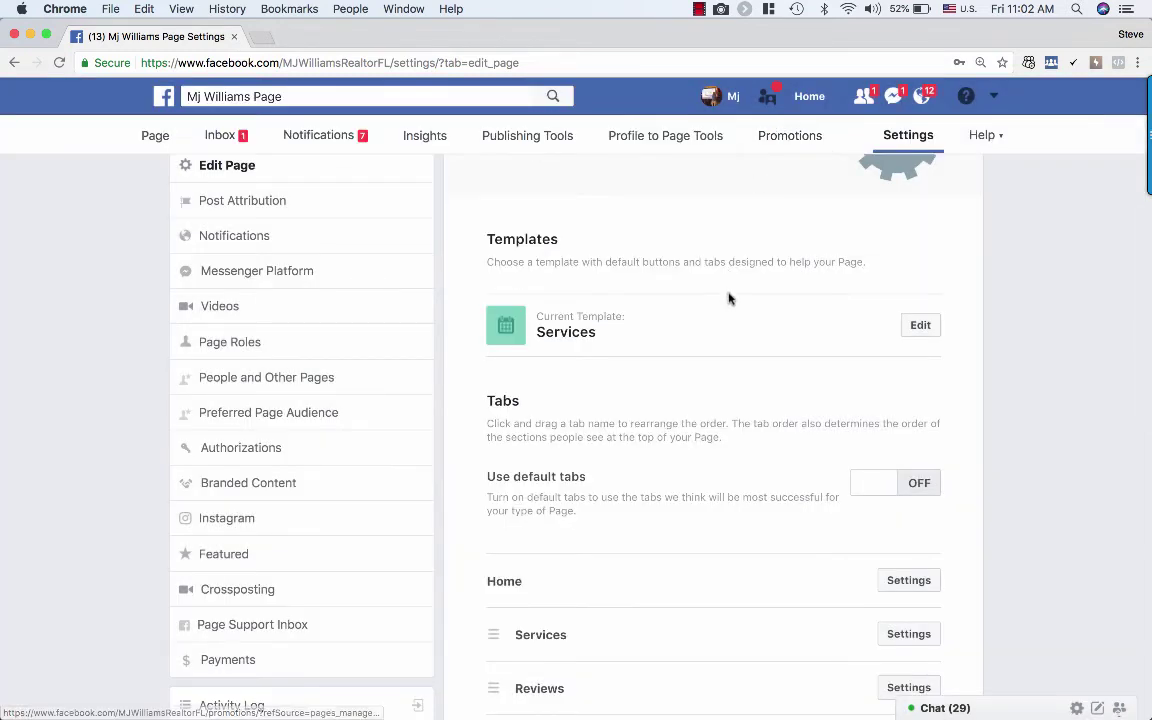
Step: Move the About tab up so it sits right after Events
scroll(713, 369, "down", 1)
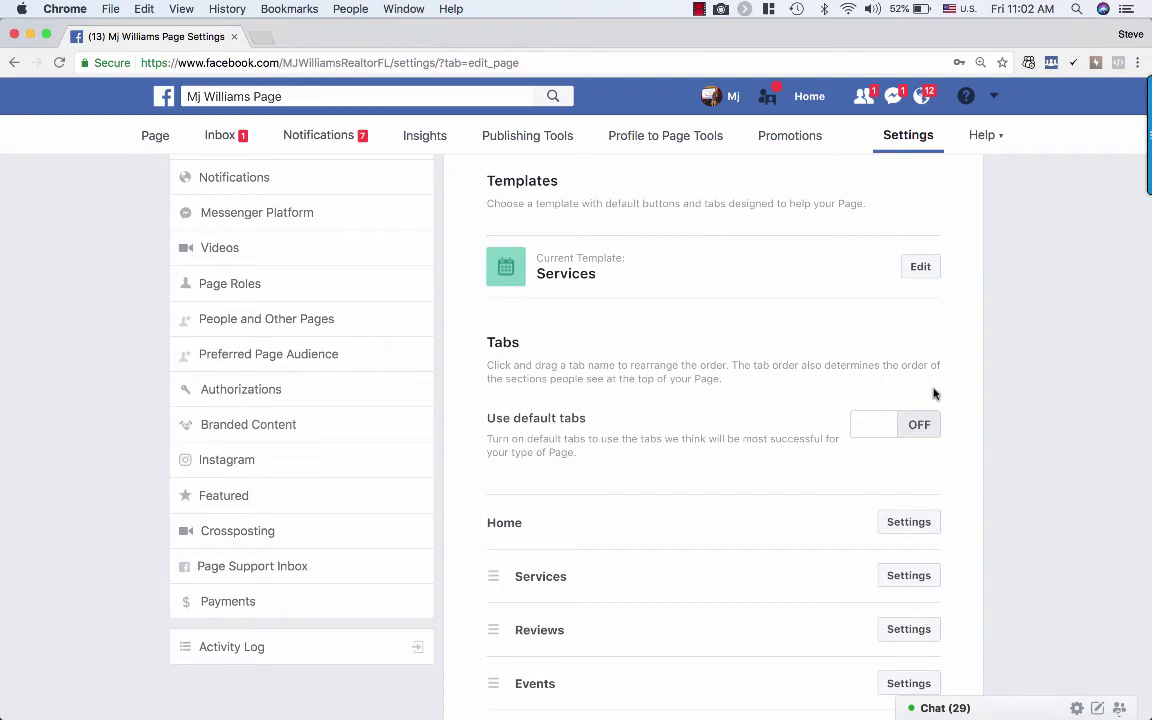
scroll(940, 438, "down", 1)
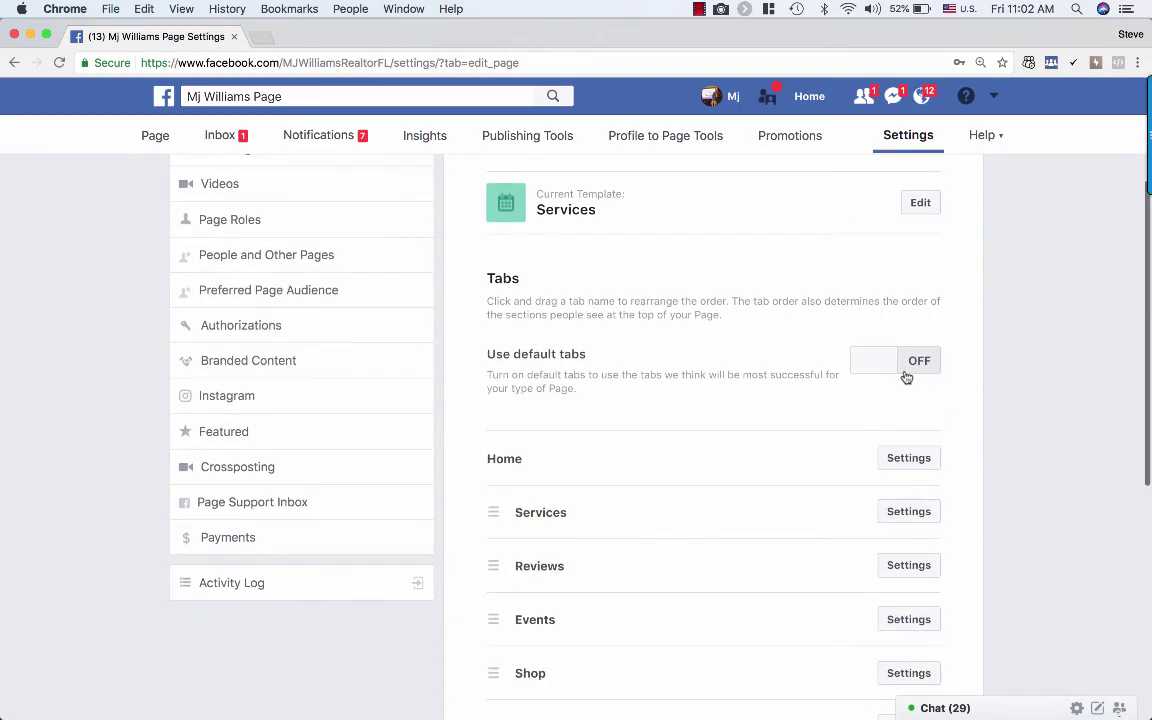
scroll(897, 431, "down", 6)
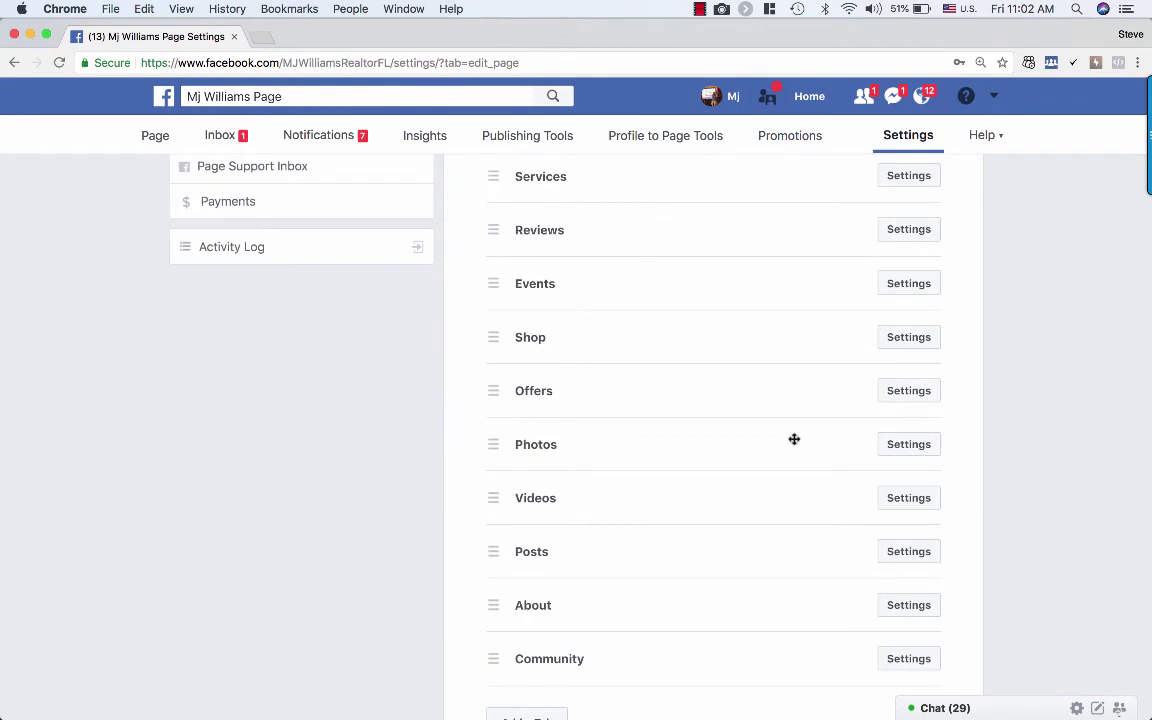
scroll(794, 439, "down", 1)
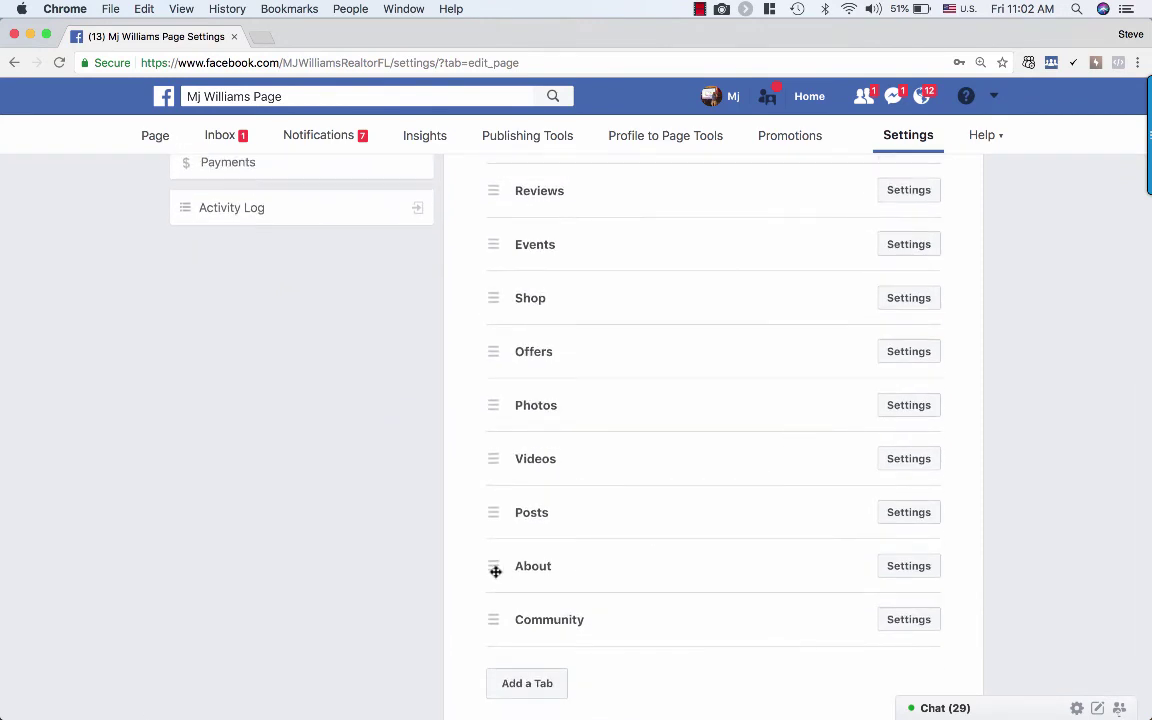
left_click_drag(495, 571, 493, 305)
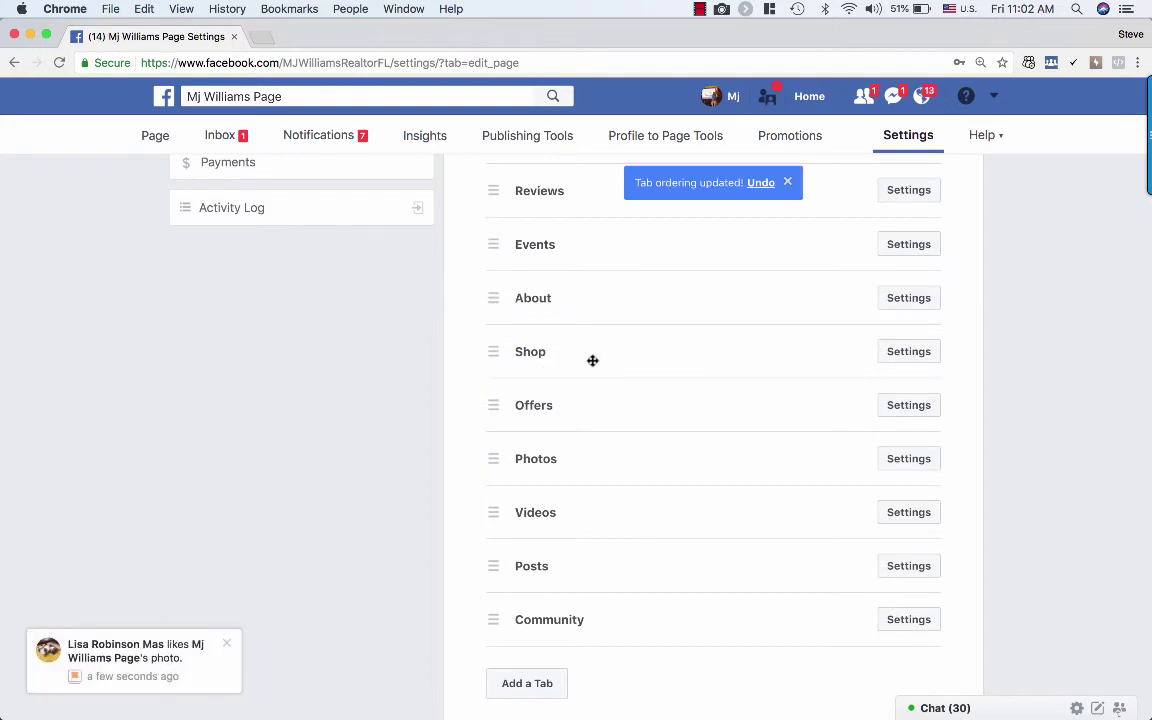
Step: Turn Show tab off for the Shop and Offers tabs and save each
left_click(918, 353)
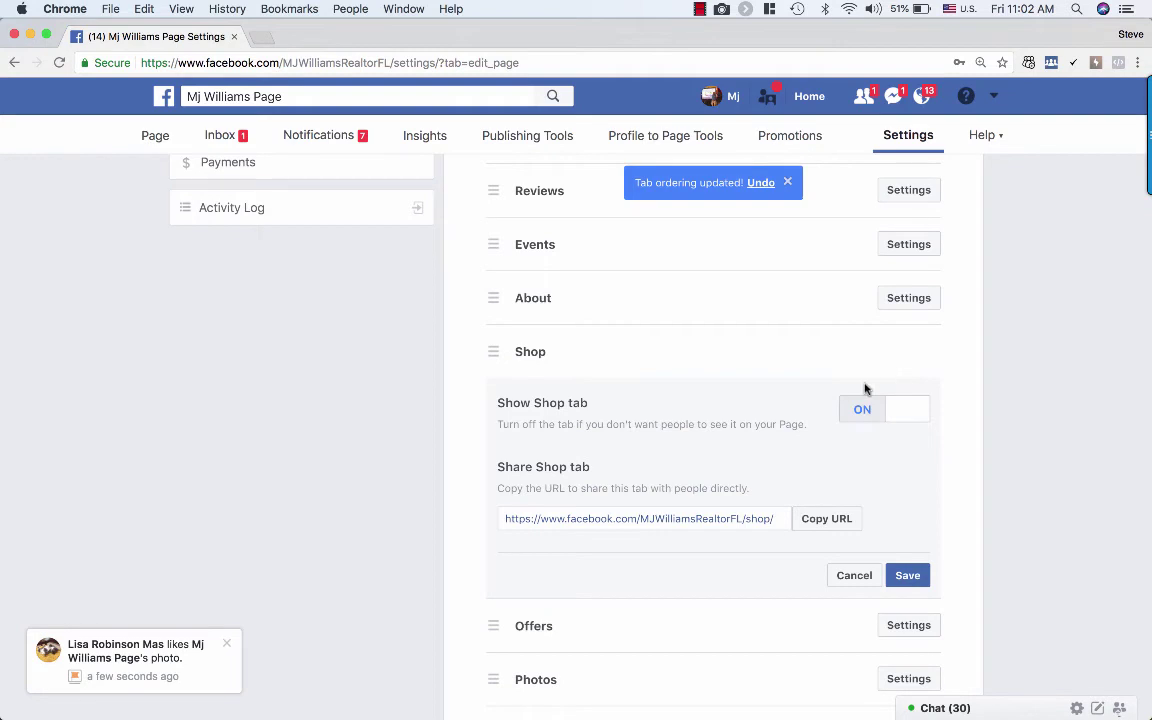
left_click(897, 413)
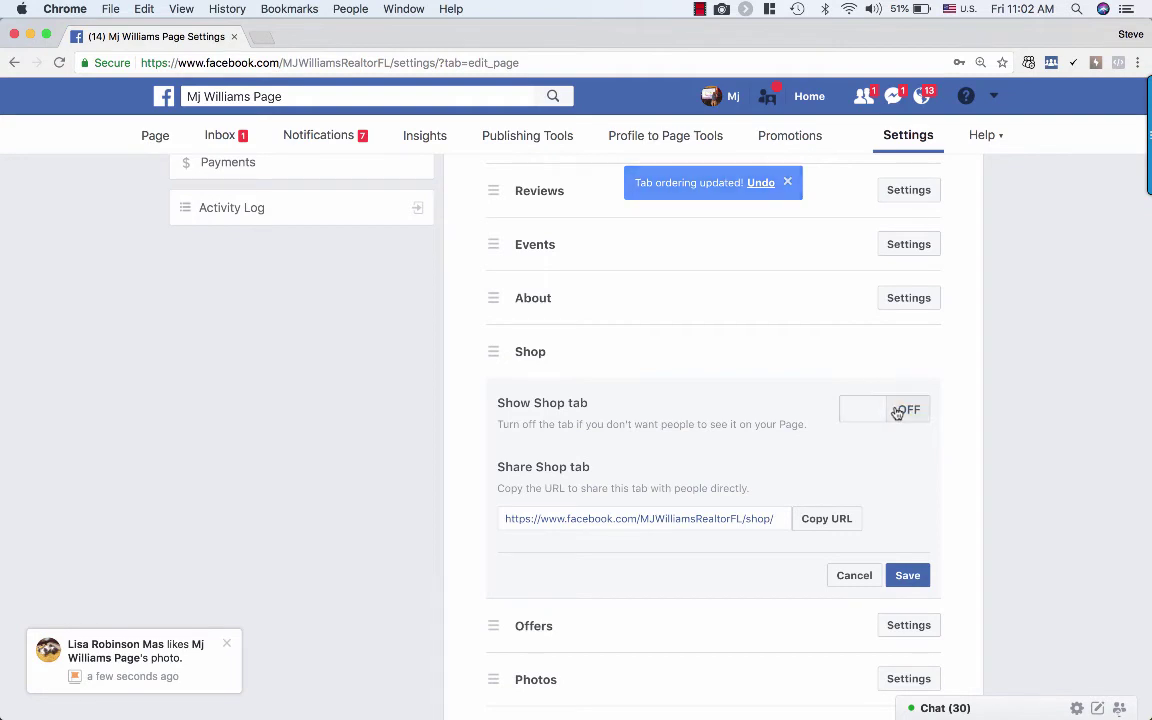
left_click(920, 578)
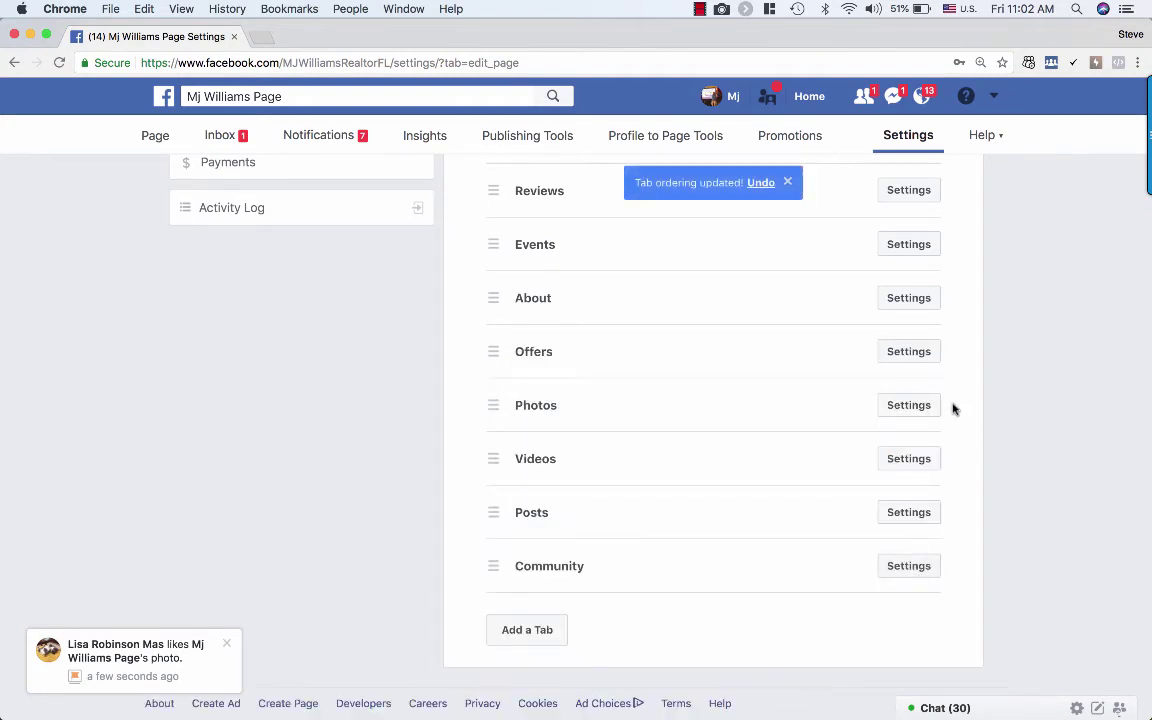
left_click(918, 355)
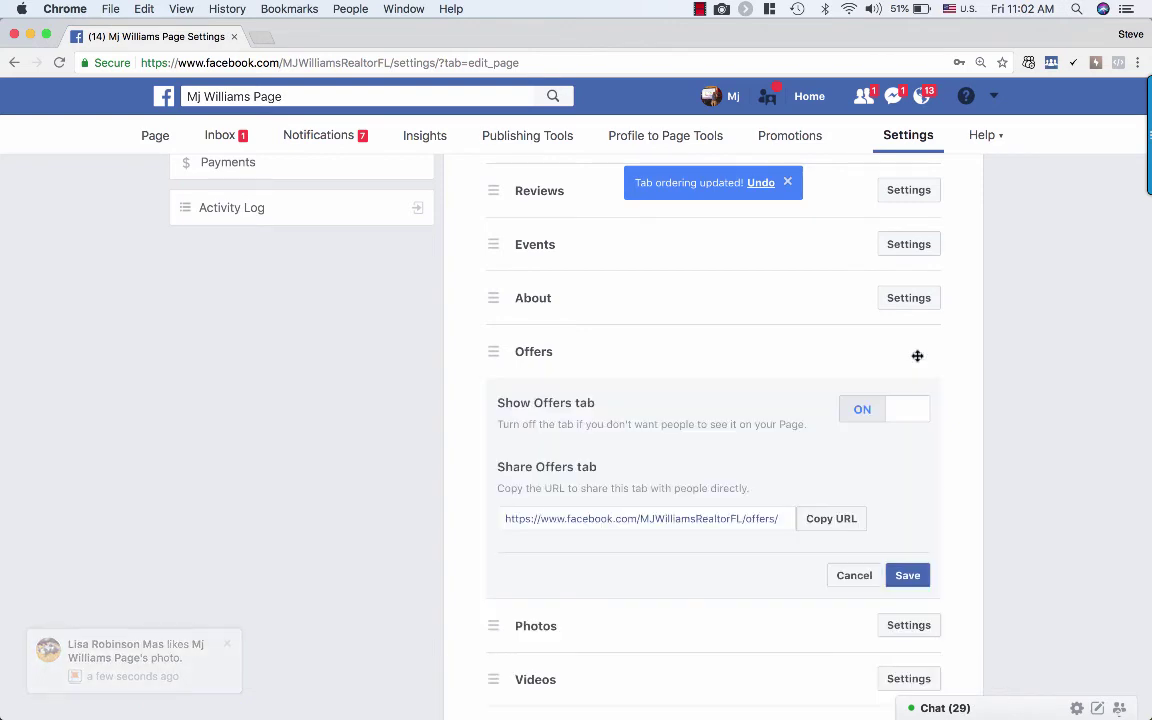
left_click(897, 412)
left_click(917, 574)
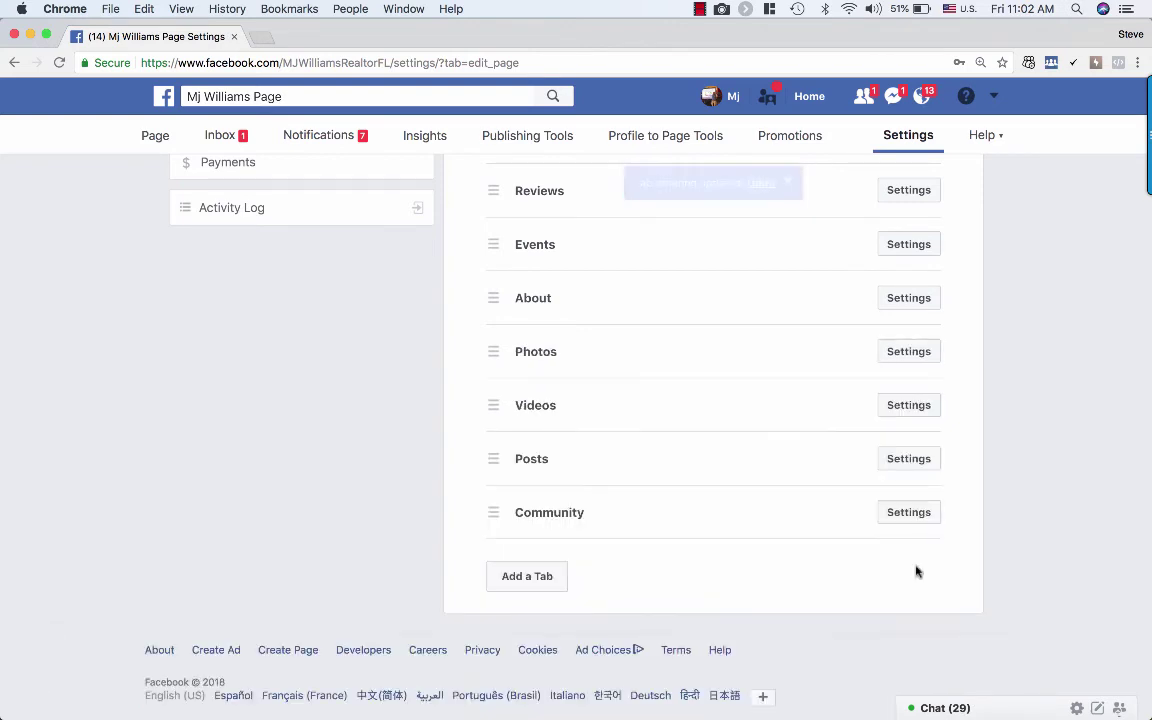
Step: Copy the Reviews tab's share URL from its tab settings
scroll(852, 401, "up", 1)
scroll(853, 401, "up", 2)
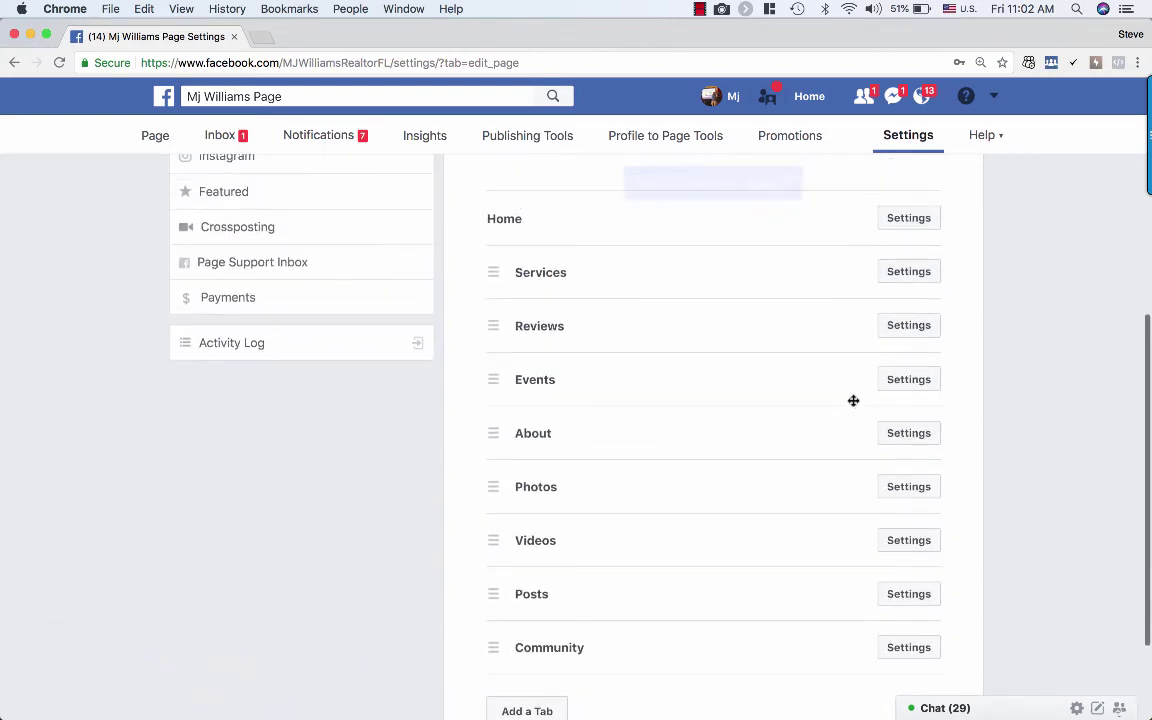
left_click(904, 340)
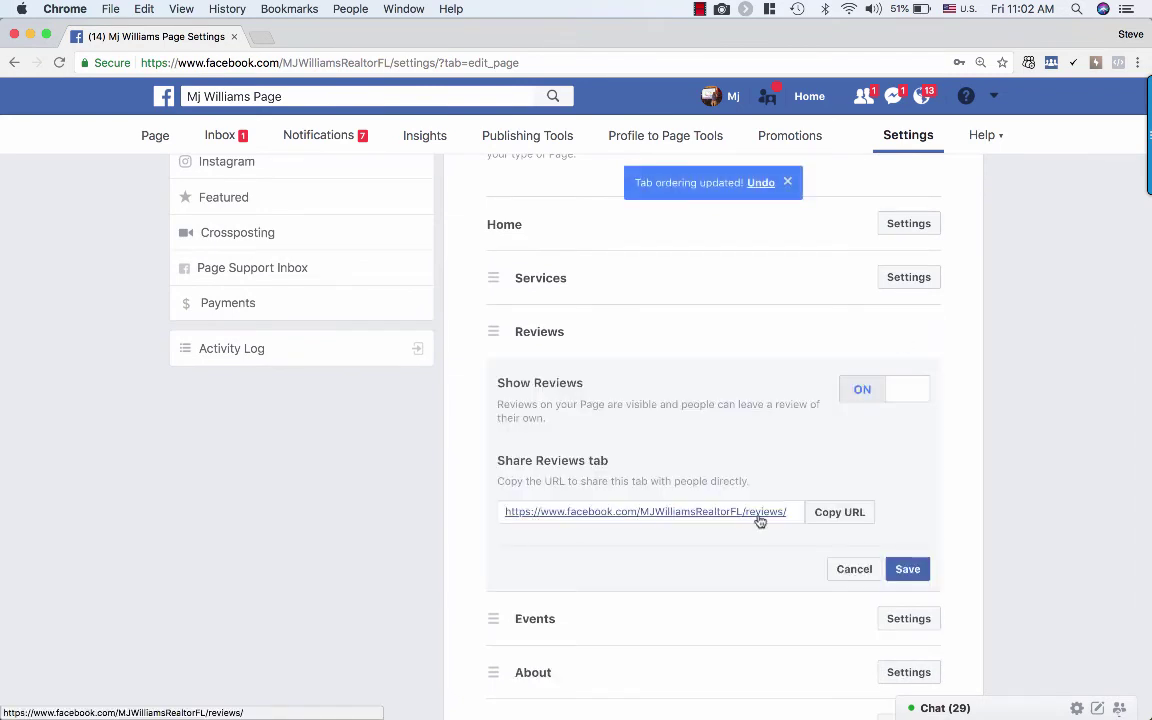
left_click_drag(789, 517, 715, 512)
left_click(830, 514)
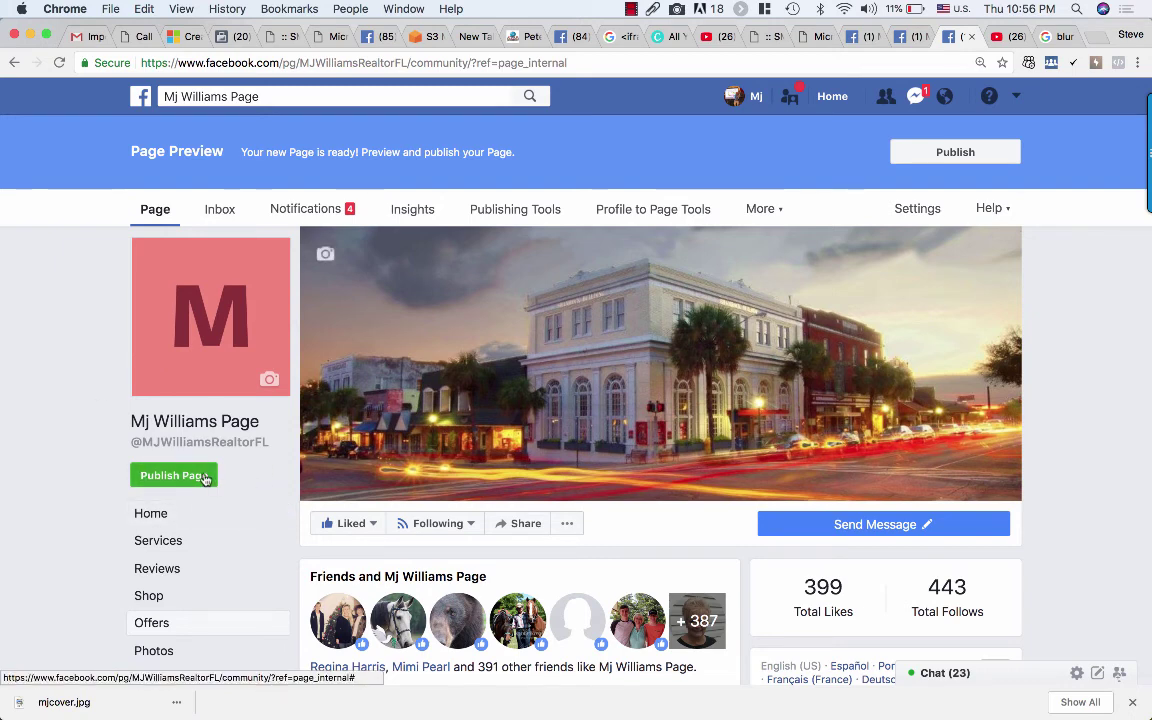
Step: Publish the business page, confirm, and acknowledge the Page Published notice
left_click(174, 476)
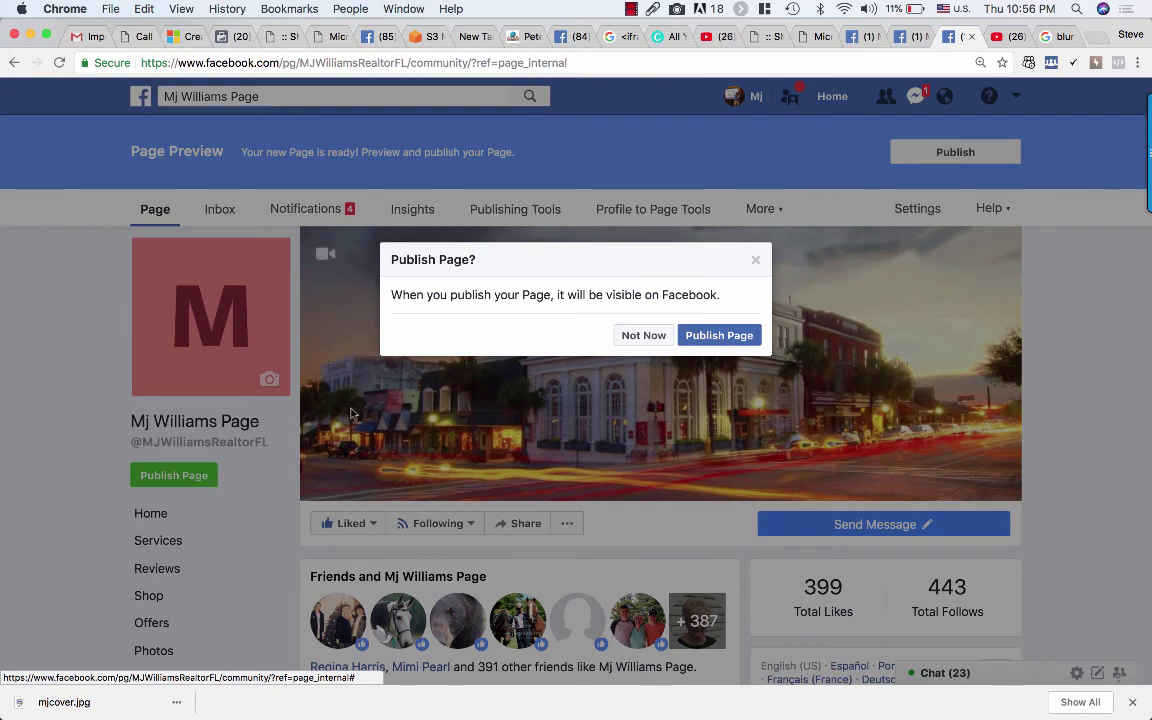
left_click(714, 336)
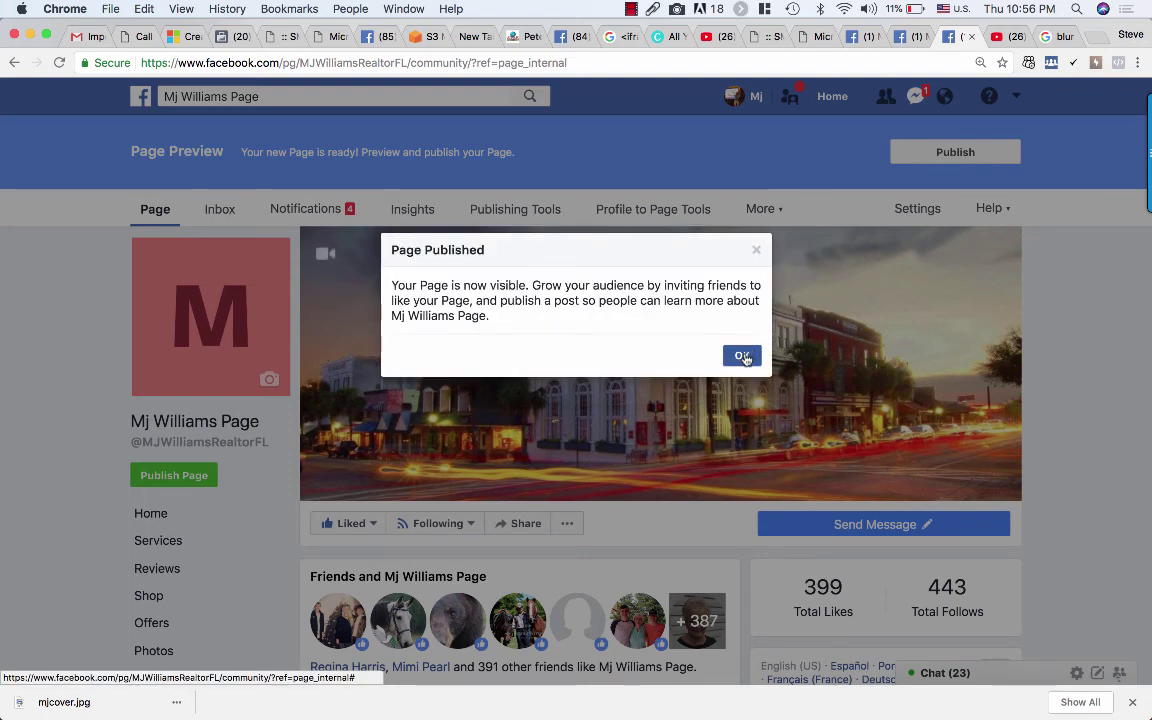
left_click(744, 358)
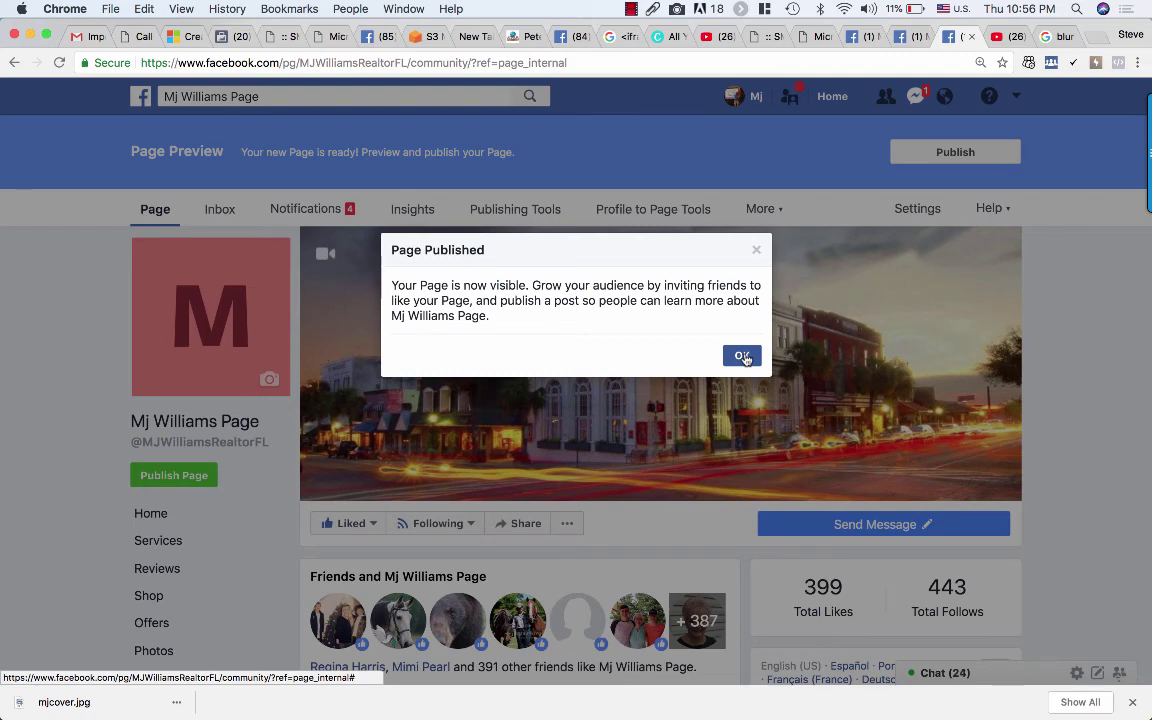